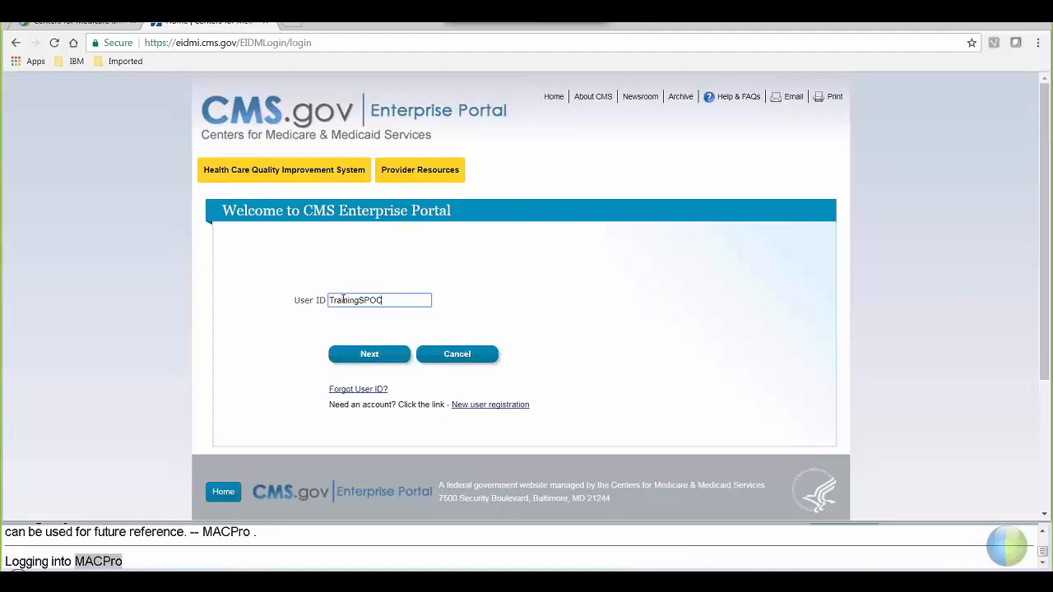
- Complete the CMS Enterprise Portal sign-in with the account password to reach MACPro's Actions page
type("NE")
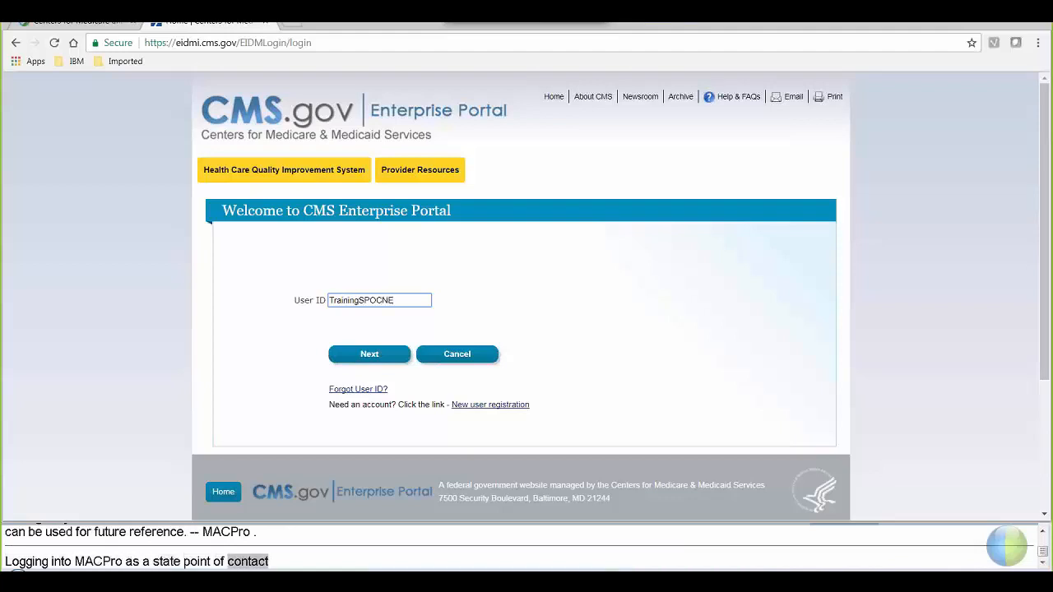
left_click(367, 355)
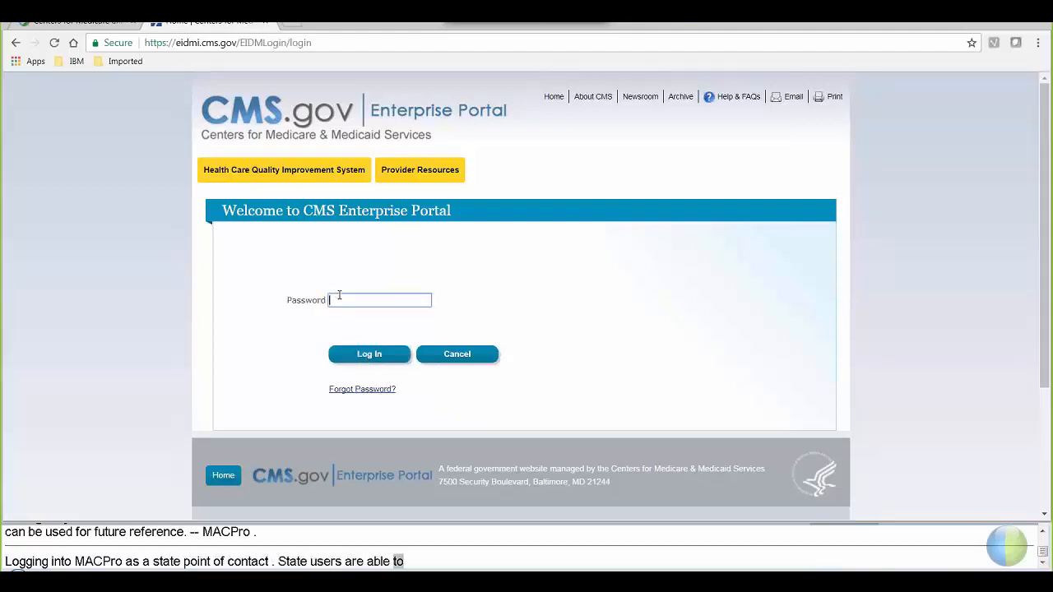
left_click(339, 298)
type("•••••••••")
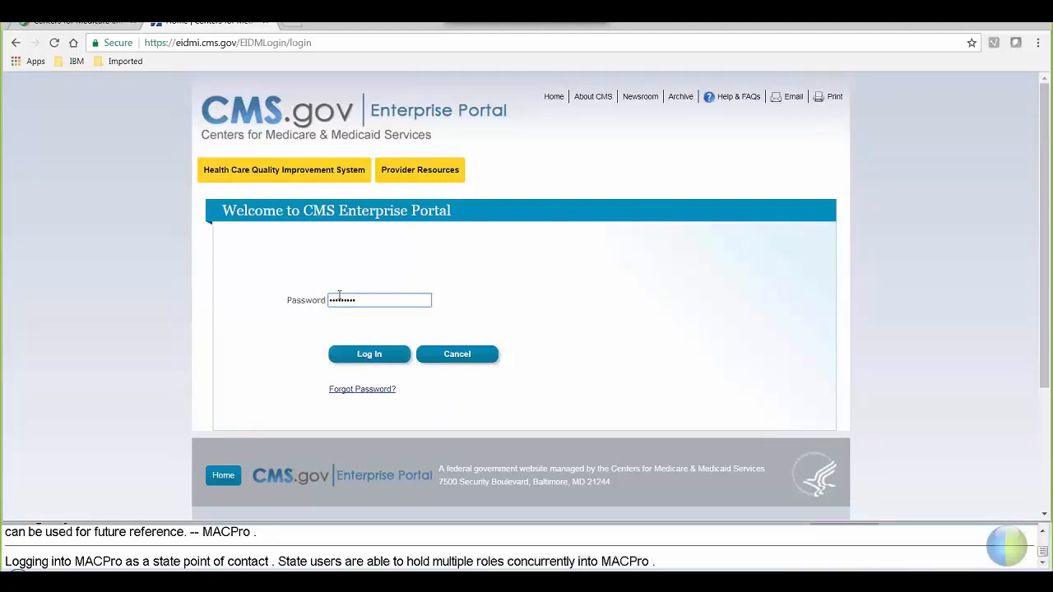
left_click(360, 355)
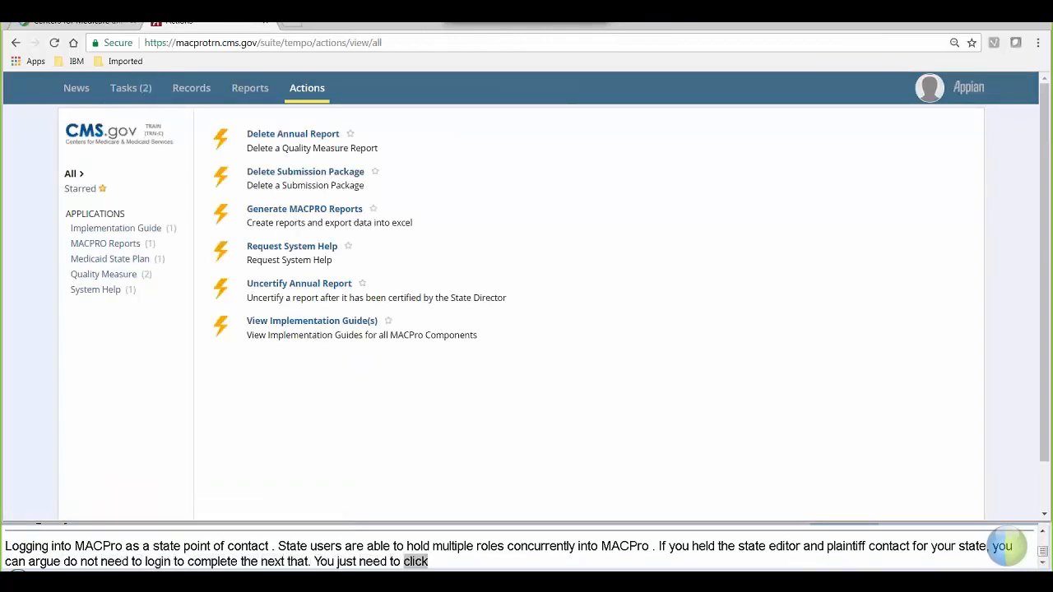
- Open the Review Submission Package - NE2017MS0003O task from the Tasks list
left_click(141, 89)
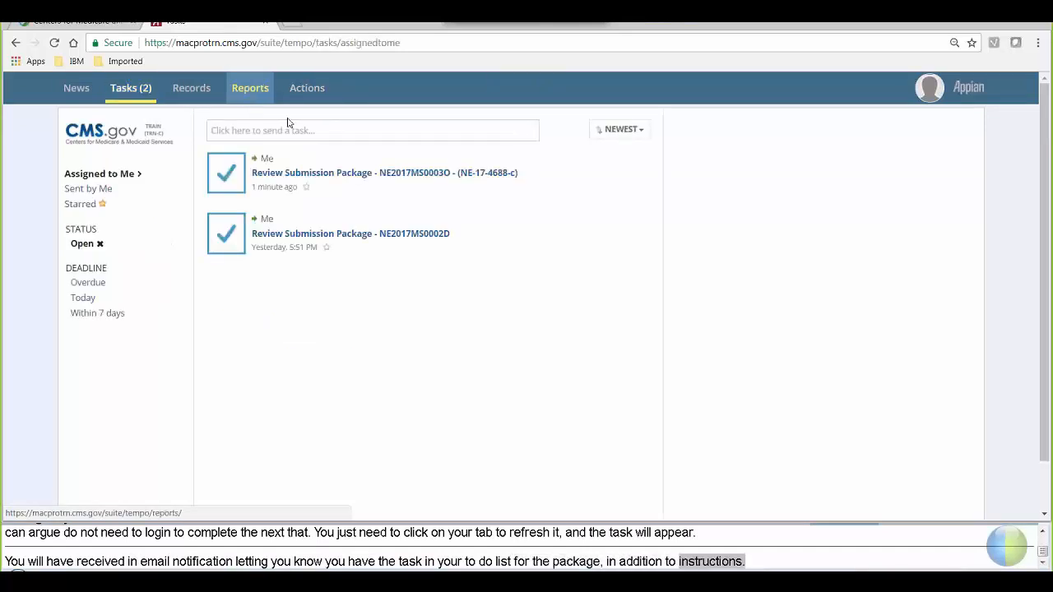
left_click(481, 176)
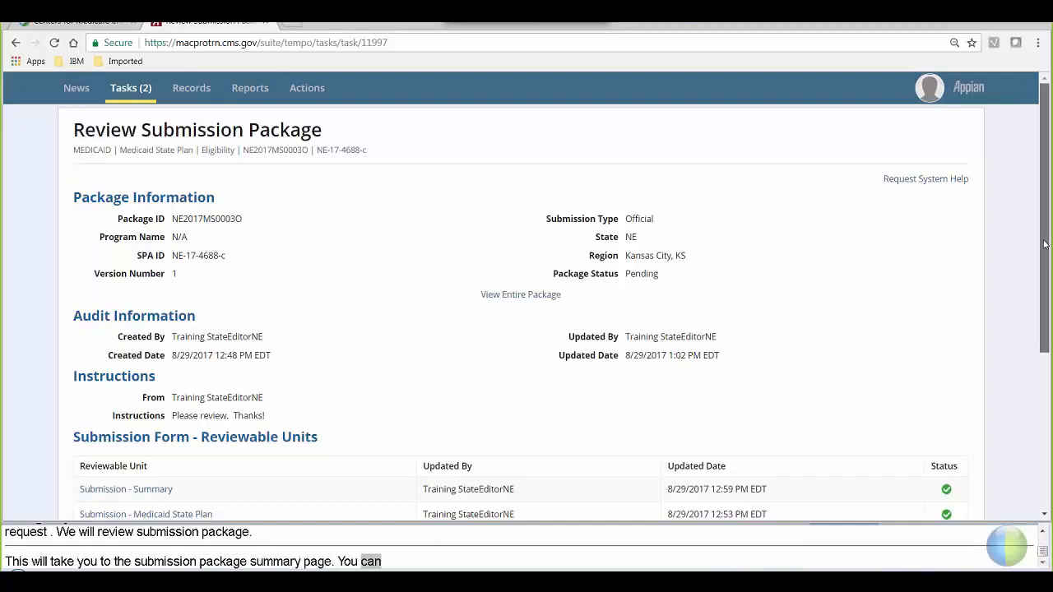
left_click_drag(1045, 244, 1049, 404)
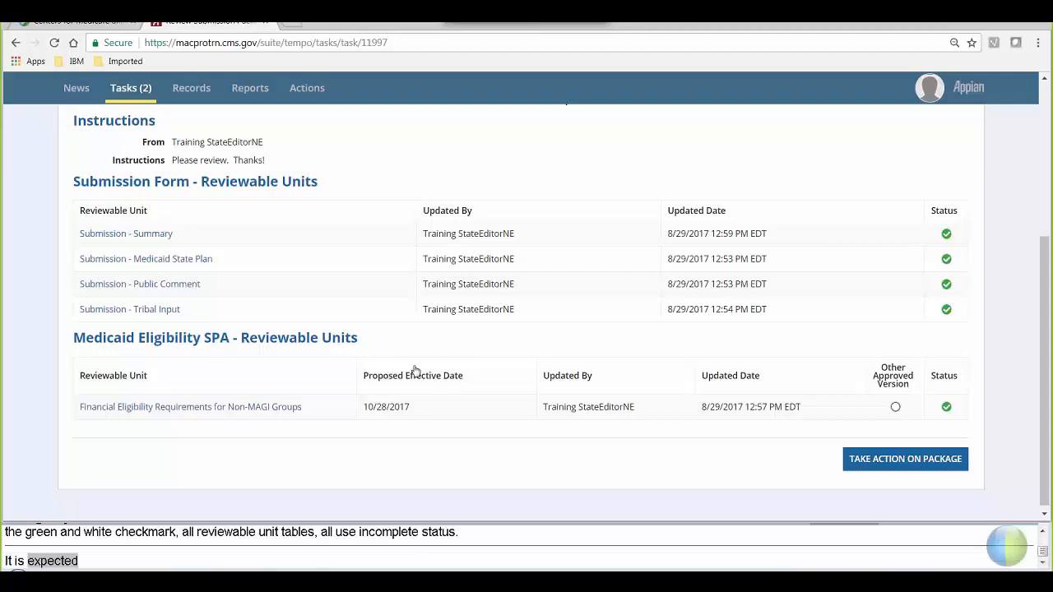
left_click_drag(1047, 388, 1032, 204)
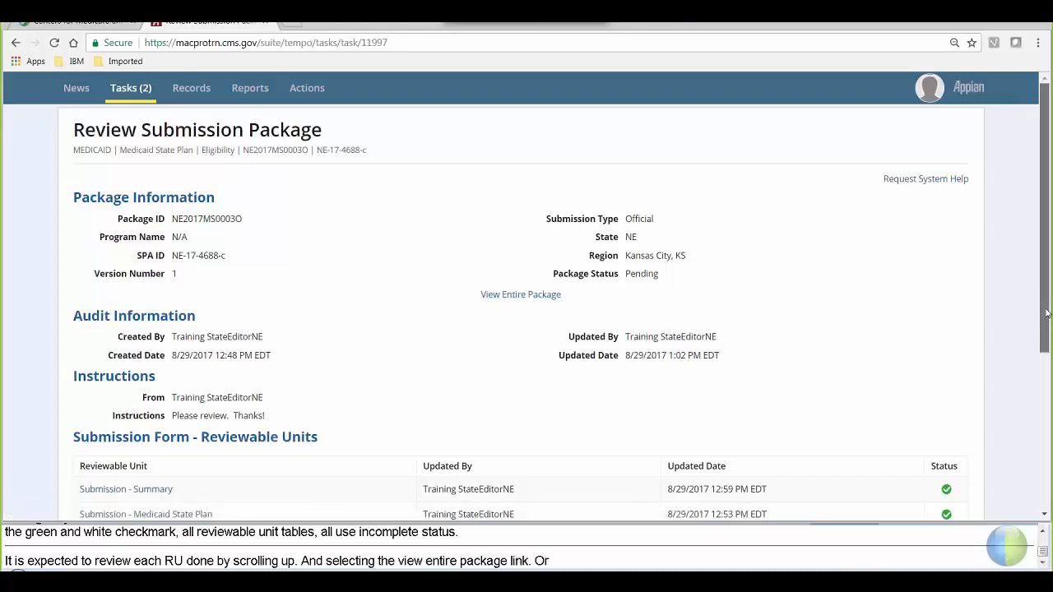
left_click_drag(1045, 310, 1046, 345)
left_click_drag(1047, 396, 1047, 398)
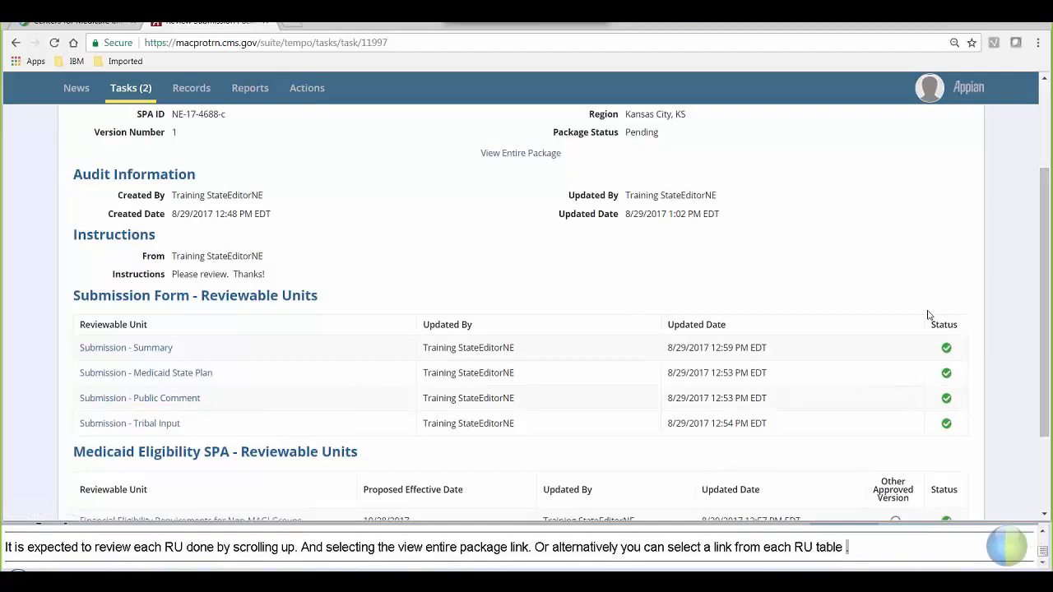
- In the Submission - Summary unit, show all responses and set 'viewable by other states' to No
left_click(106, 352)
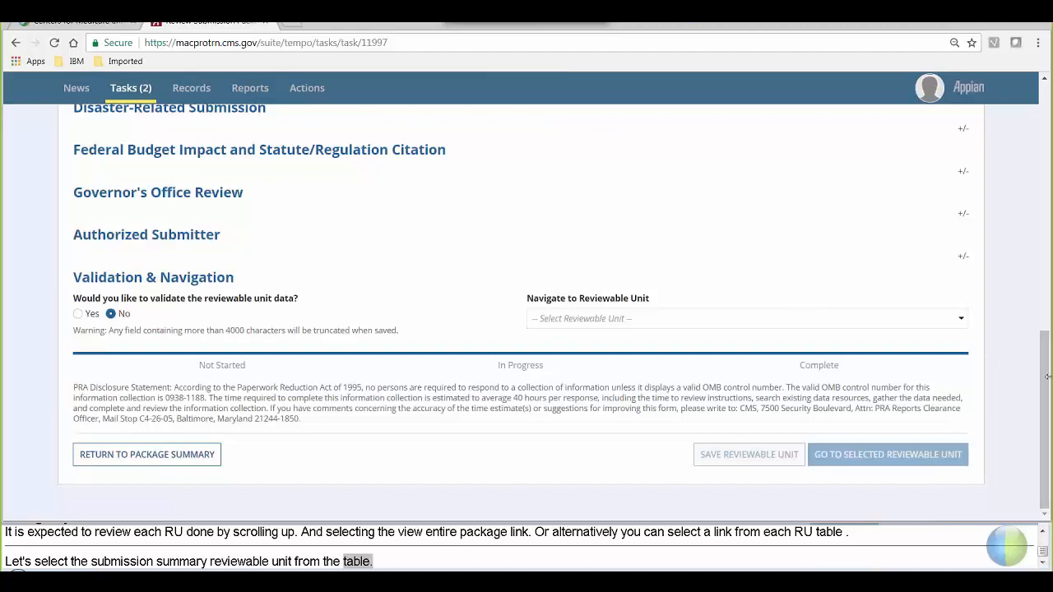
left_click_drag(1043, 372, 1038, 158)
left_click(918, 344)
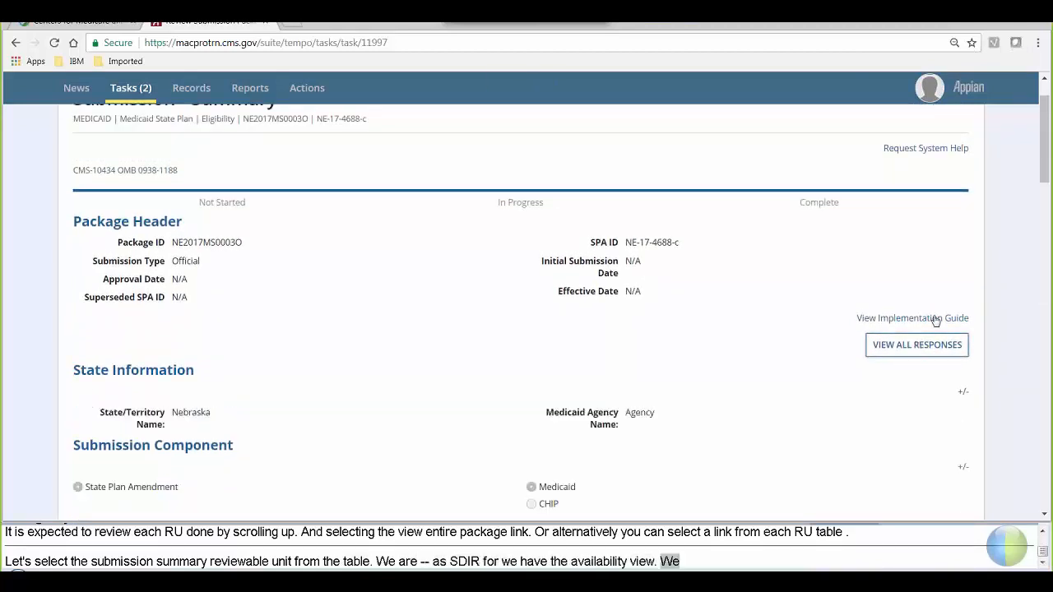
left_click_drag(1044, 170, 1047, 258)
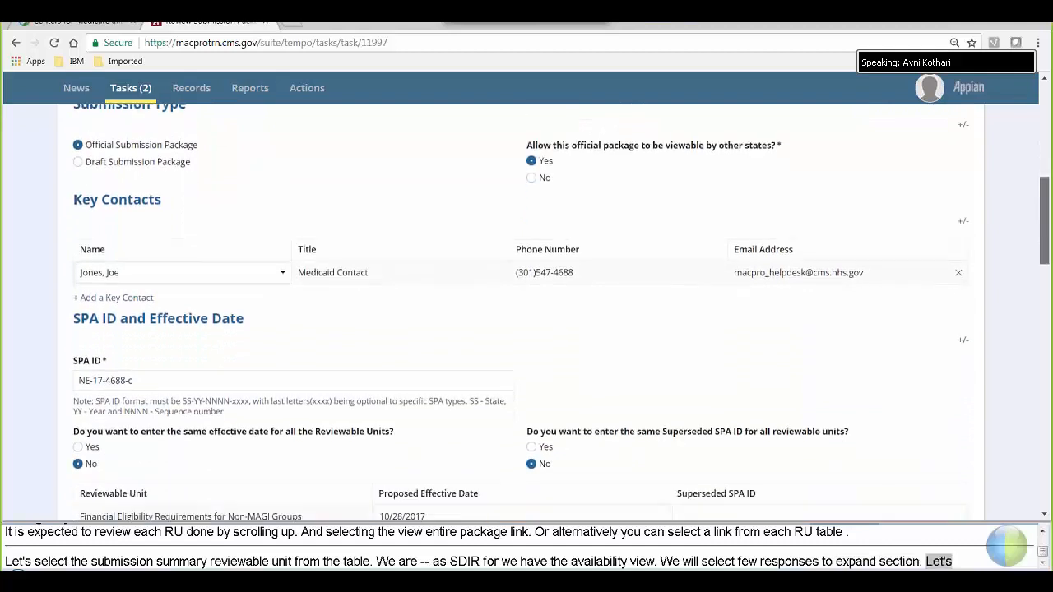
left_click(533, 177)
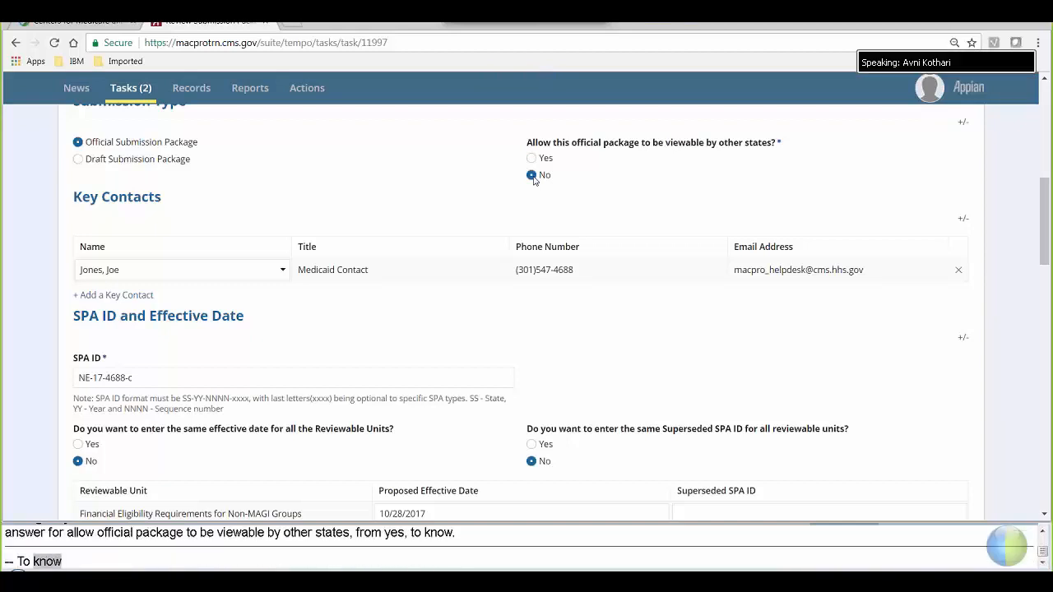
- Select Yes to validate the reviewable unit data
left_click_drag(1046, 211, 1035, 321)
scroll(1036, 326, "down", 15)
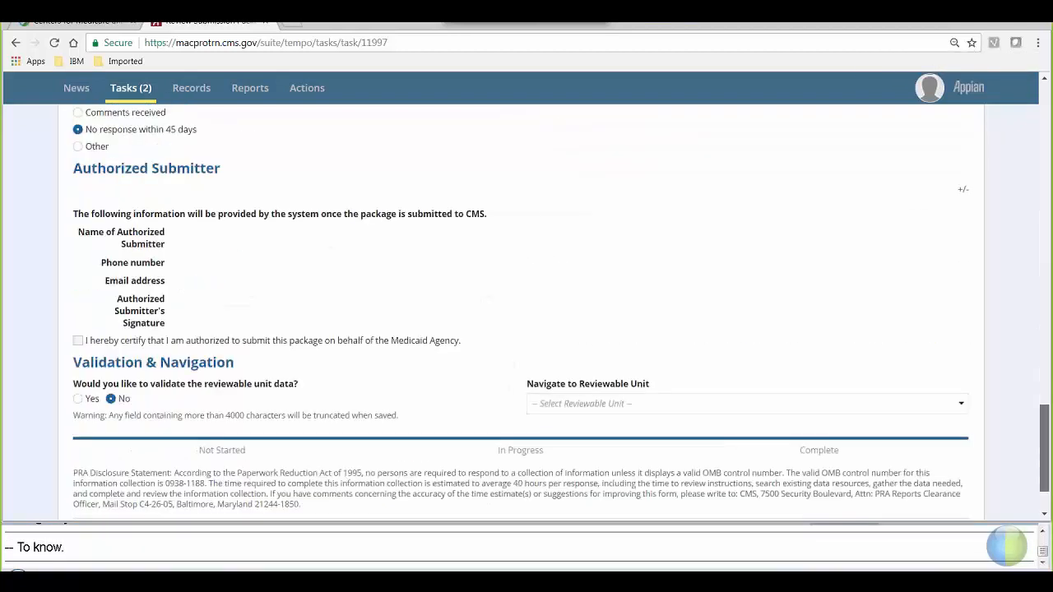
left_click(80, 318)
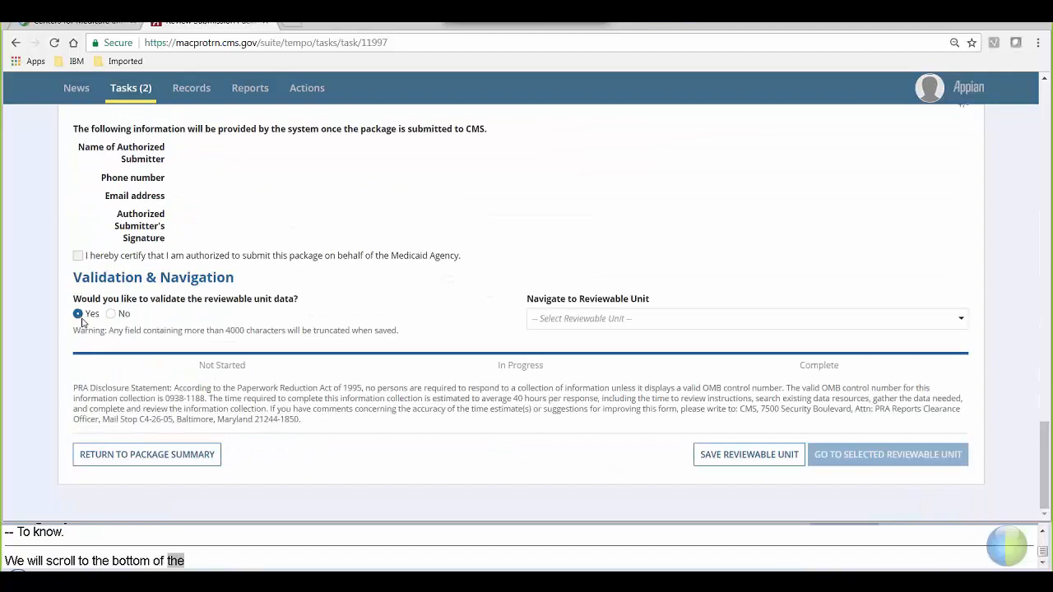
- Save the Submission - Summary reviewable unit, check the form, and go back to the NE2017MS0003O package summary
left_click(727, 462)
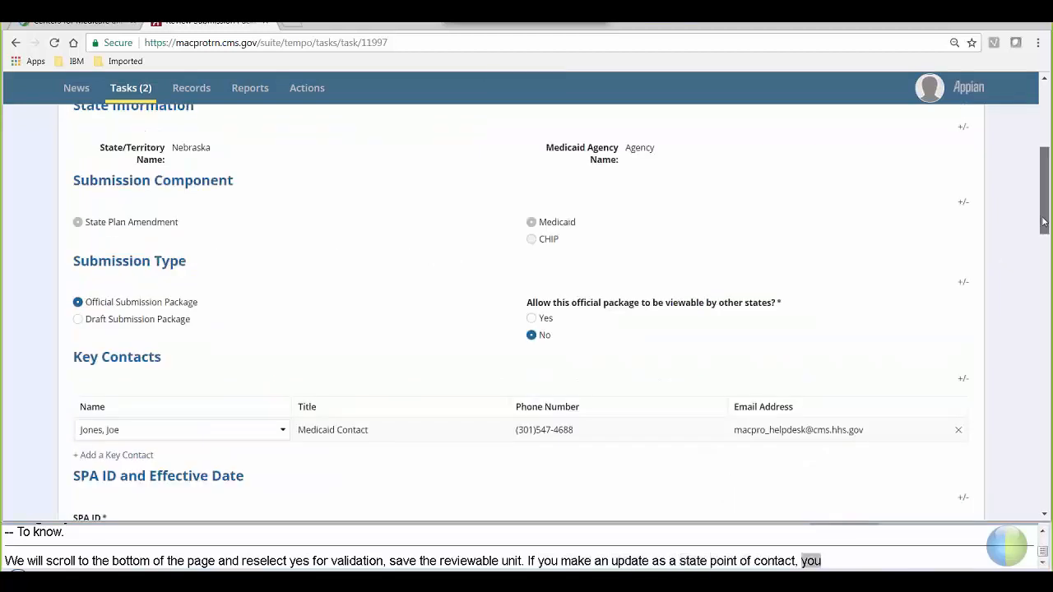
left_click_drag(1043, 221, 1046, 498)
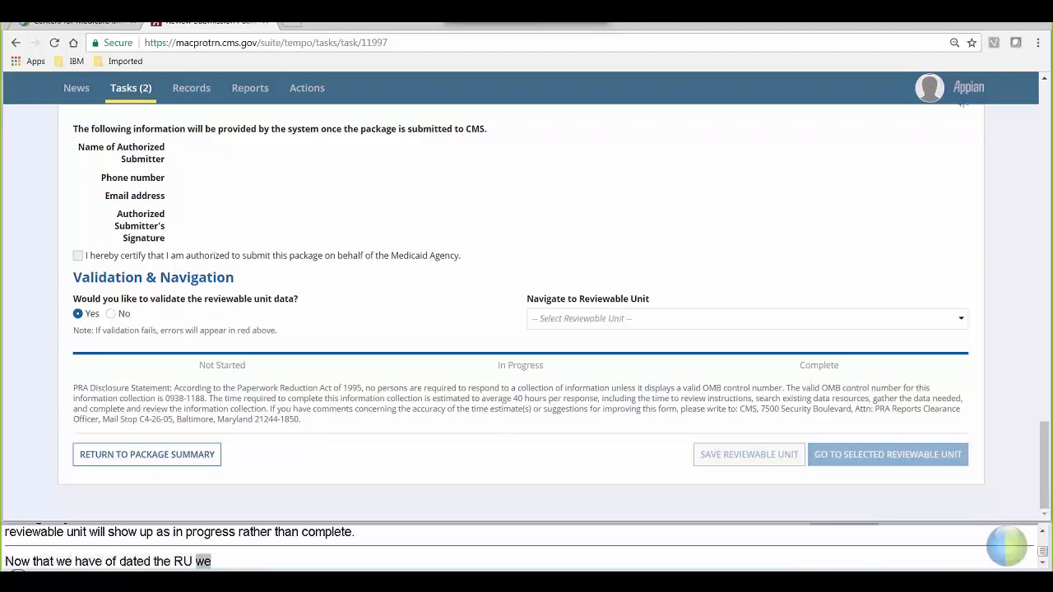
left_click(152, 463)
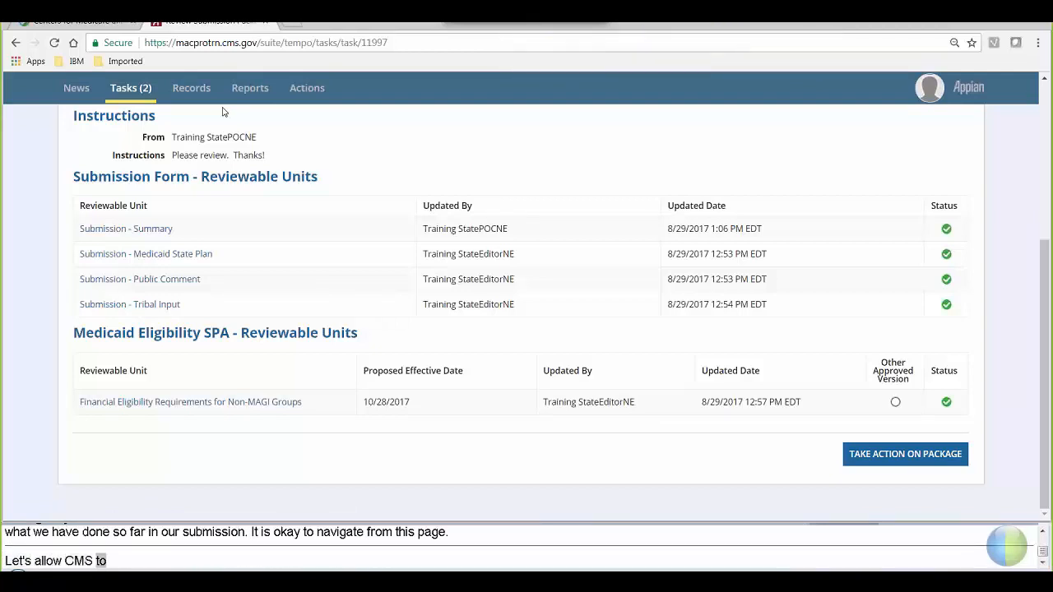
- Open the NE2017MS0003O record under Records > Submission Packages and view its Related Actions
left_click(188, 98)
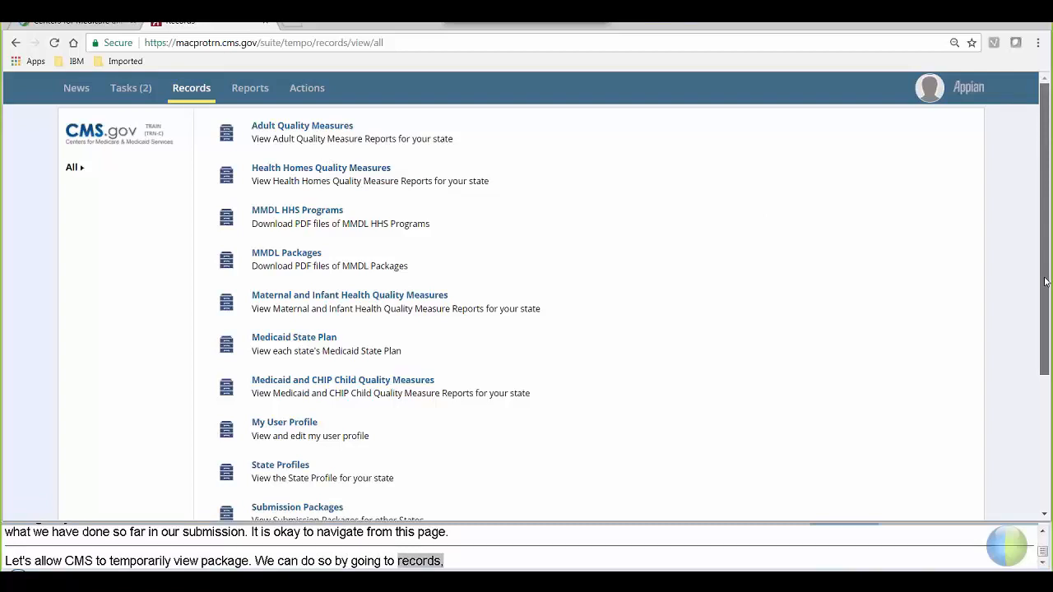
left_click(297, 507)
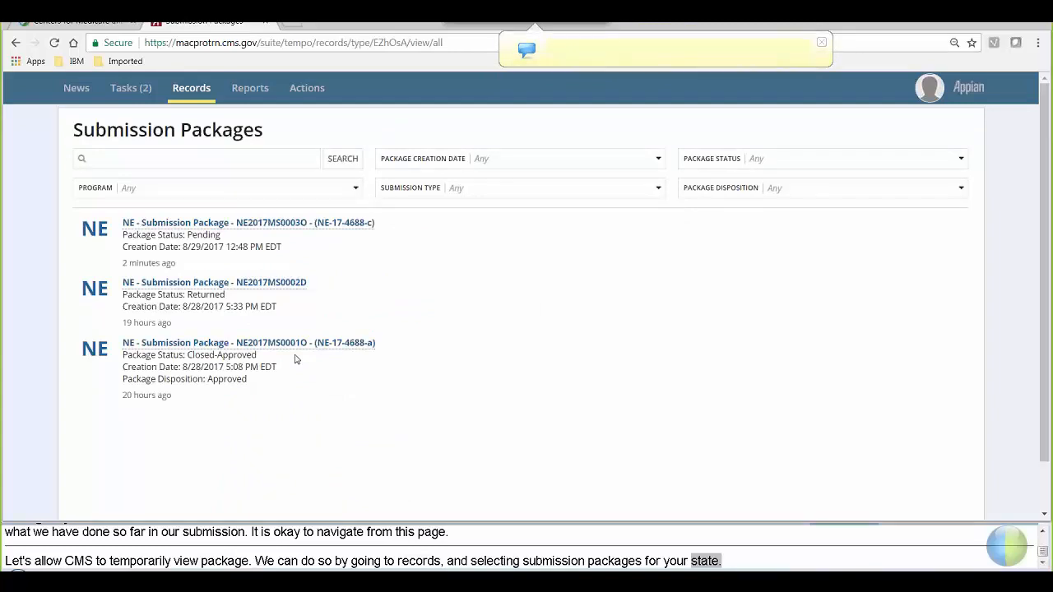
left_click(333, 223)
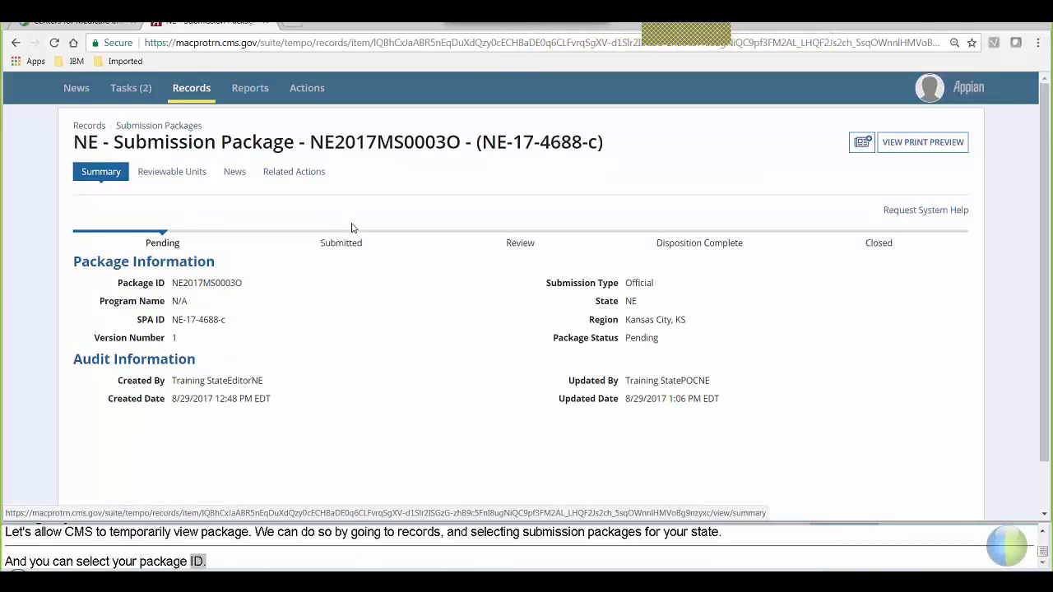
left_click(280, 178)
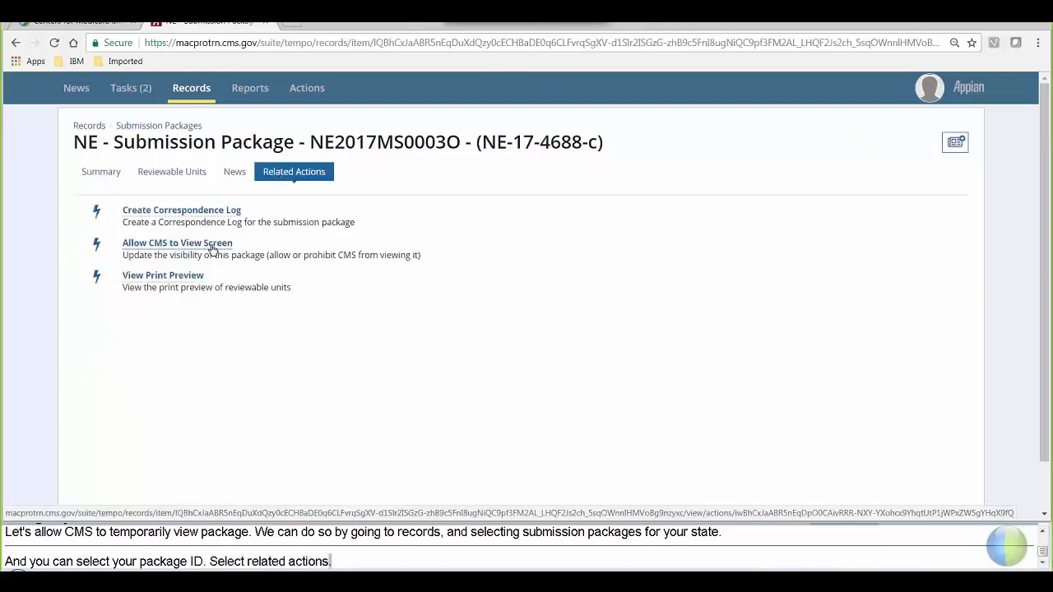
- Set NE2017MS0003O's Visibility Setting to Yes so CMS can view it, and update visibility
left_click(212, 250)
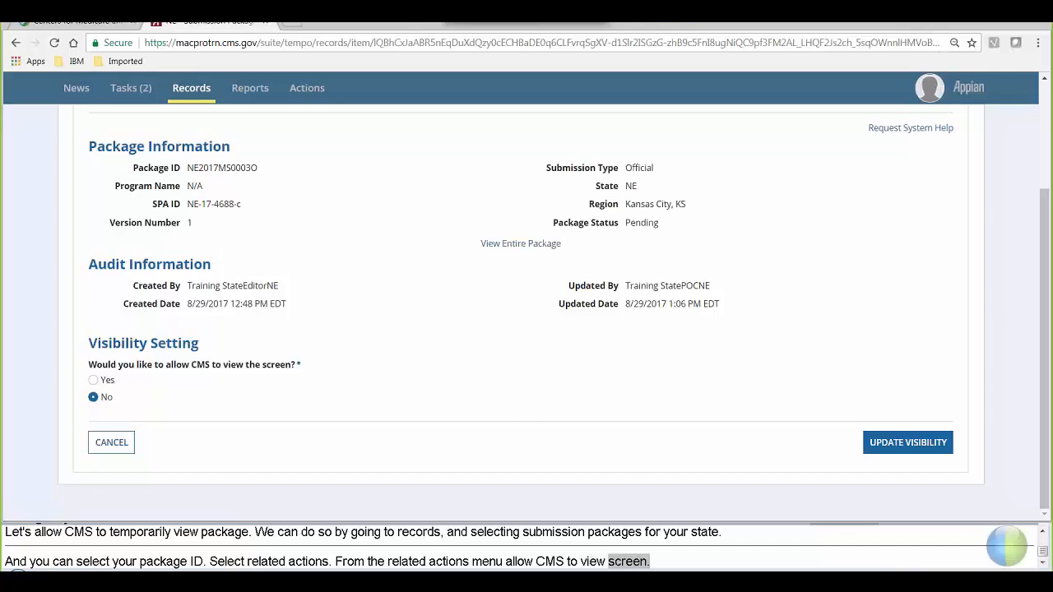
scroll(1039, 274, "up", 1)
scroll(1040, 274, "up", 2)
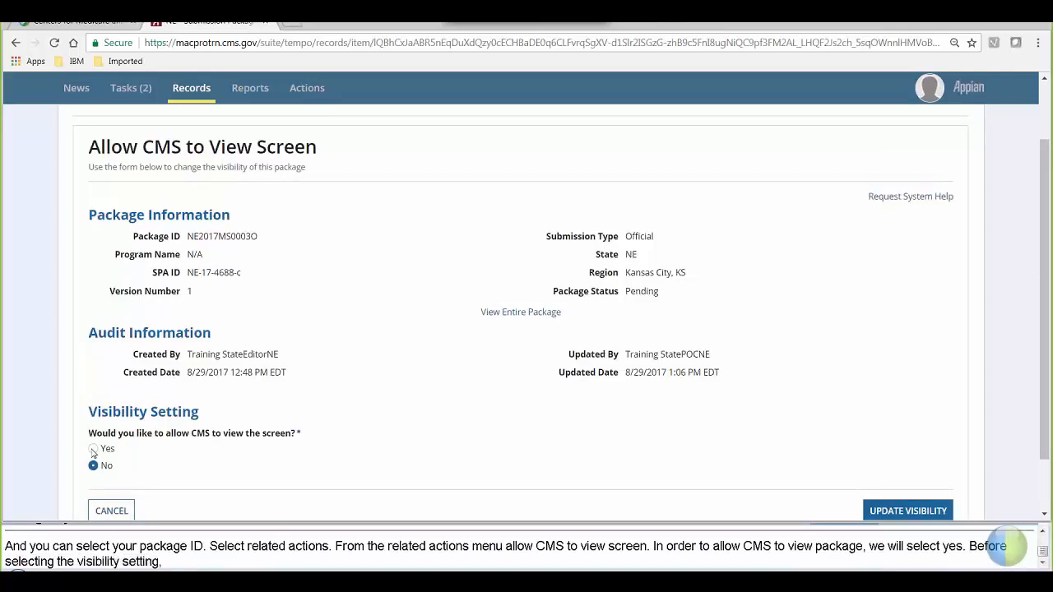
left_click(93, 450)
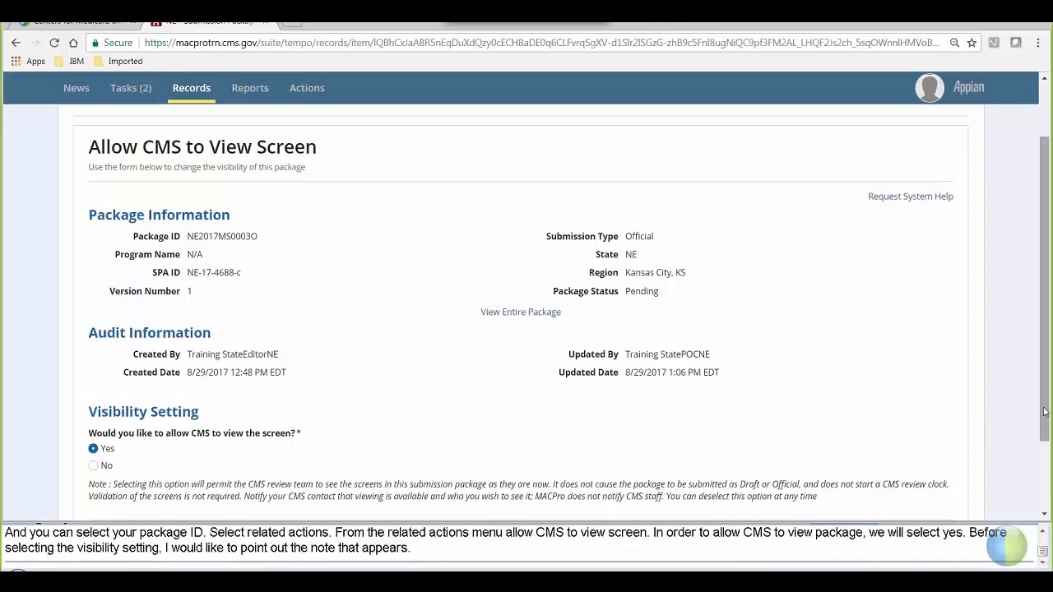
left_click_drag(1045, 411, 1047, 461)
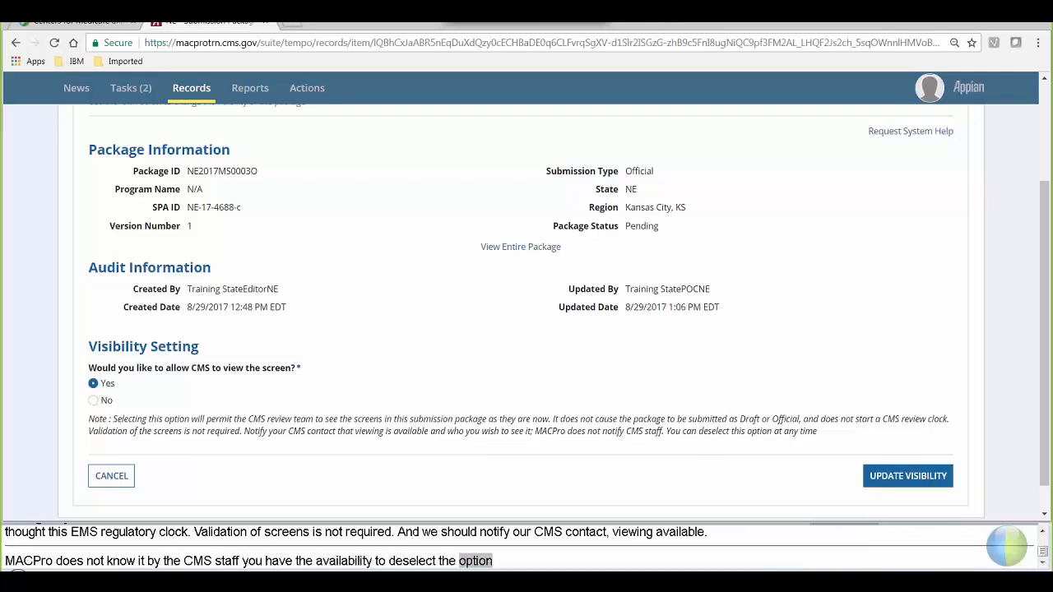
left_click(887, 479)
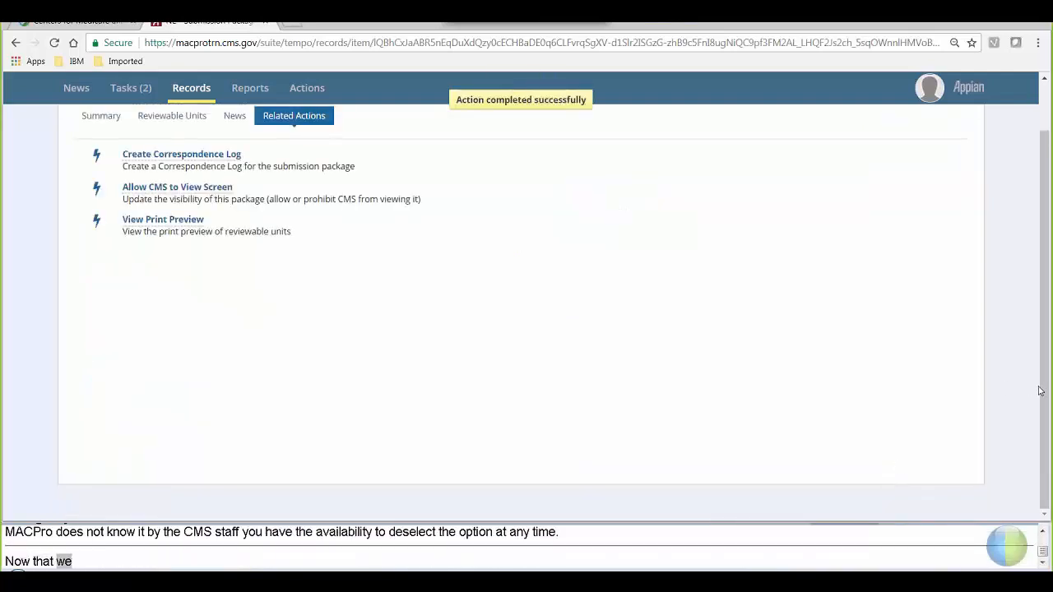
scroll(1043, 387, "up", 2)
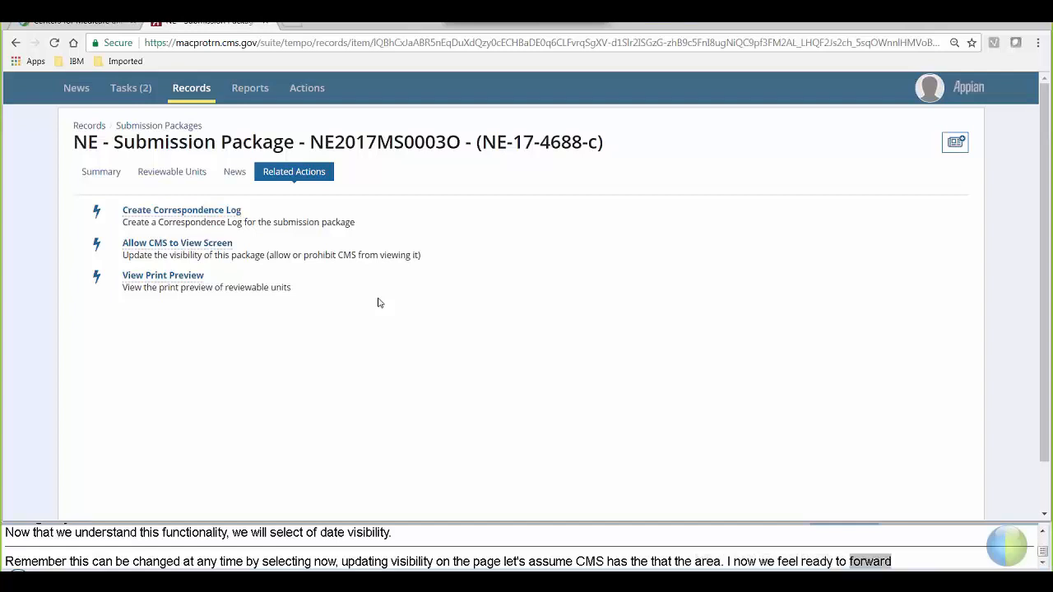
- Reopen the Review Submission Package - NE2017MS0003O task from Tasks (2) and check its reviewable units
left_click(121, 93)
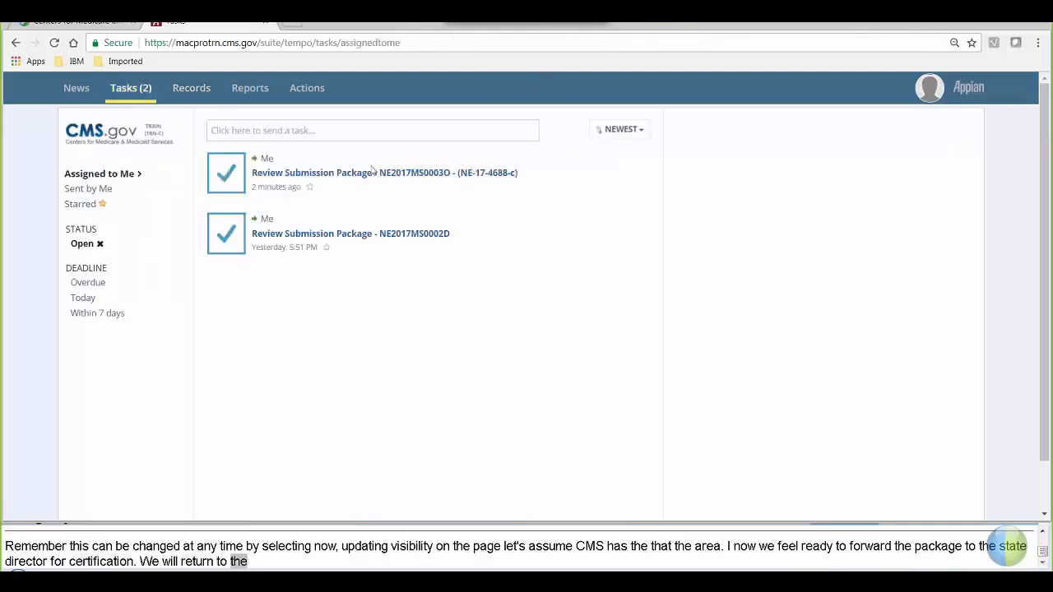
left_click(429, 180)
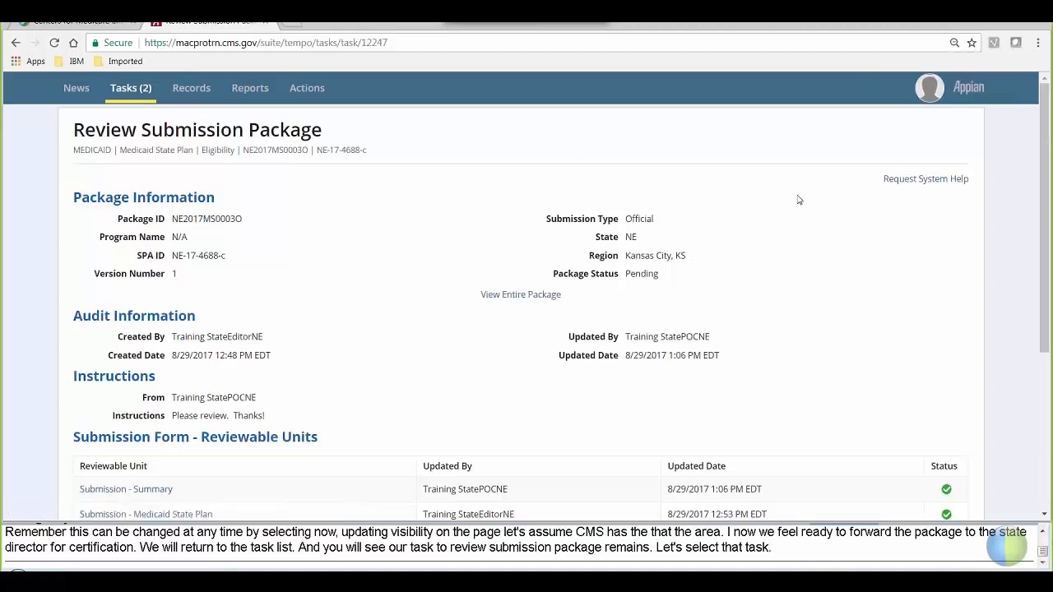
left_click_drag(1045, 253, 1045, 454)
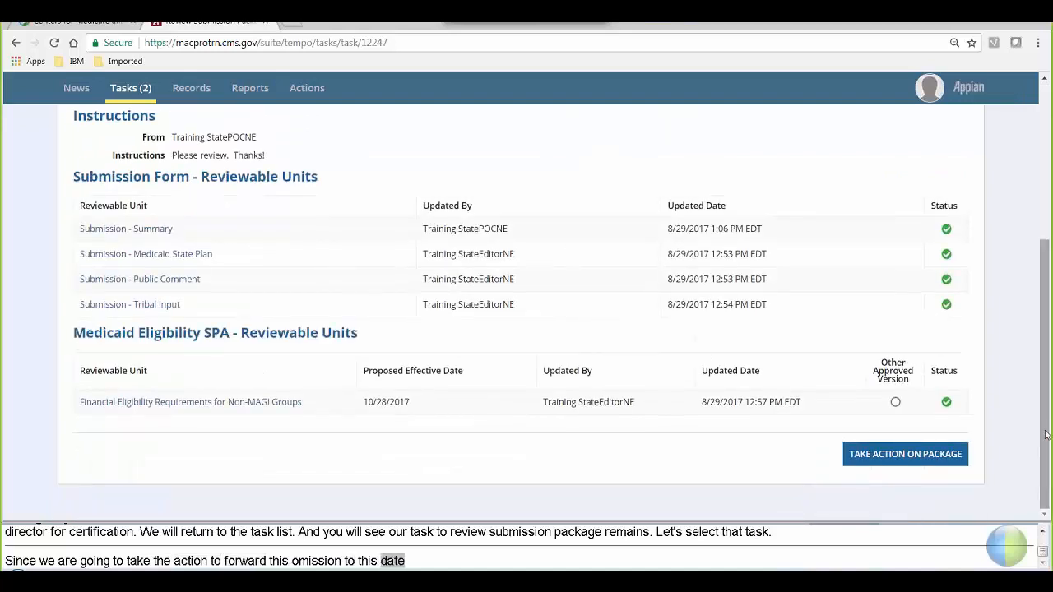
- Confirm Take Action on Package, then request a return to the package review task
left_click(894, 458)
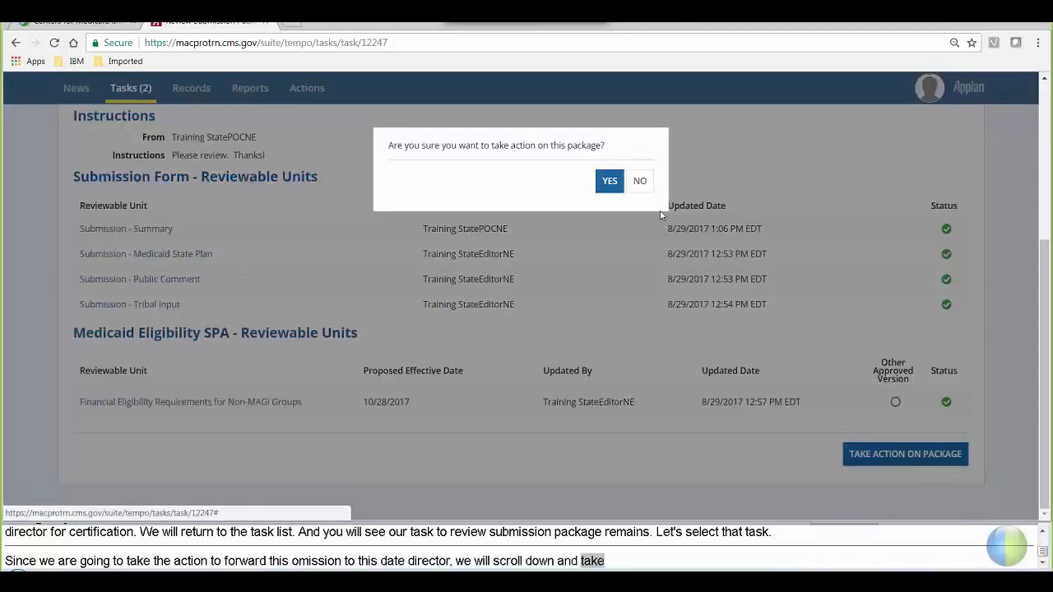
left_click(604, 187)
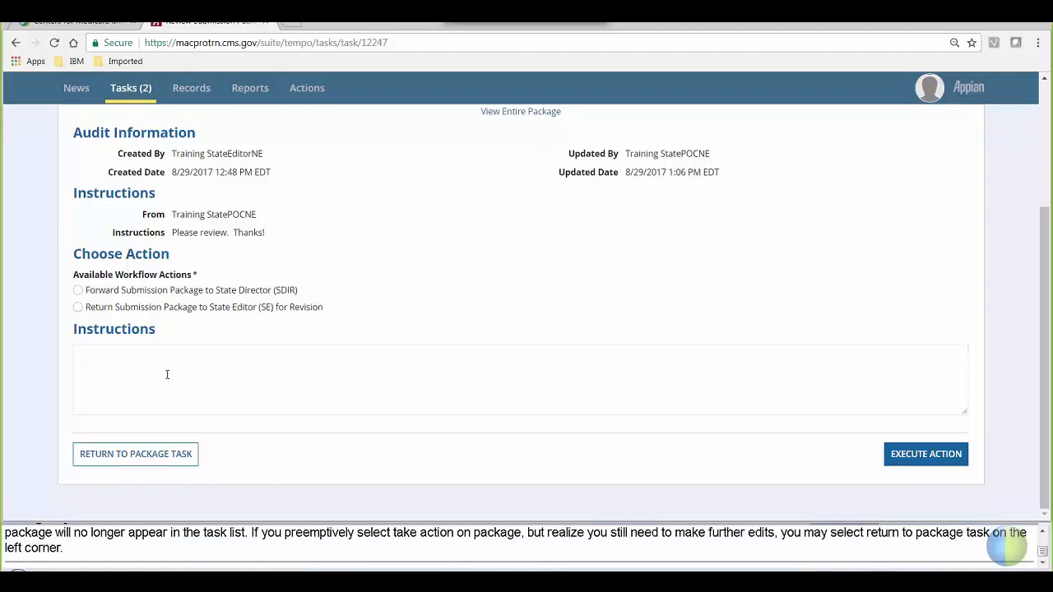
left_click(158, 458)
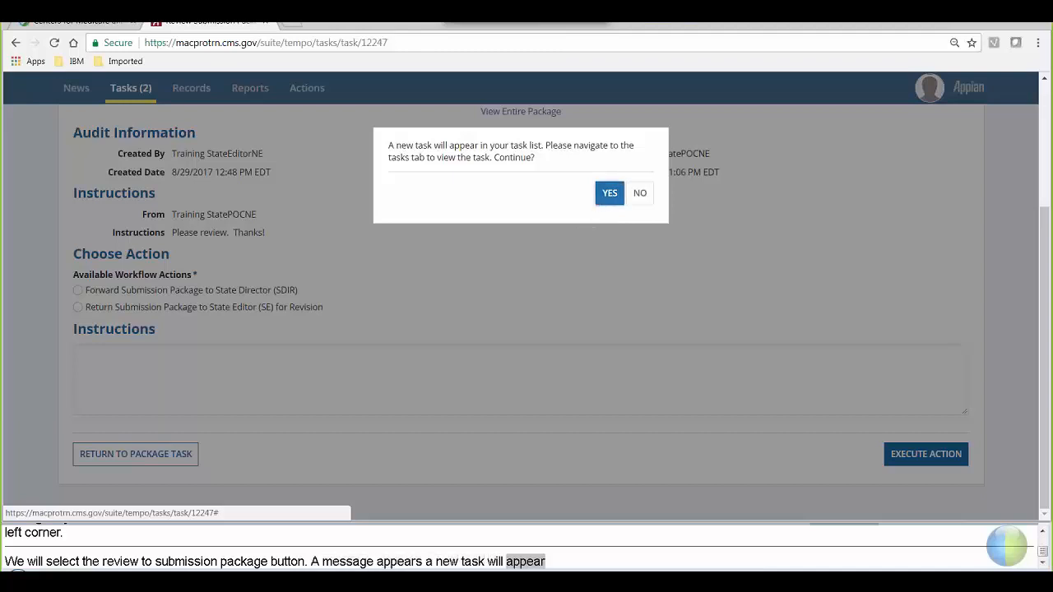
- Confirm the return, refresh Tasks, and open the new NE2017MS0003O Review Submission Package task
left_click(609, 194)
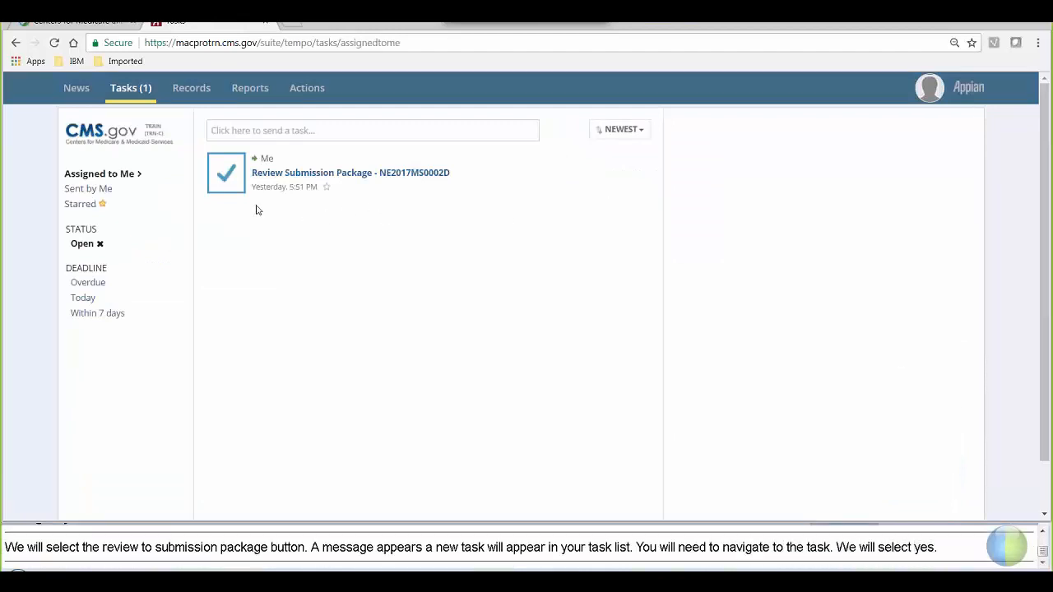
left_click(125, 92)
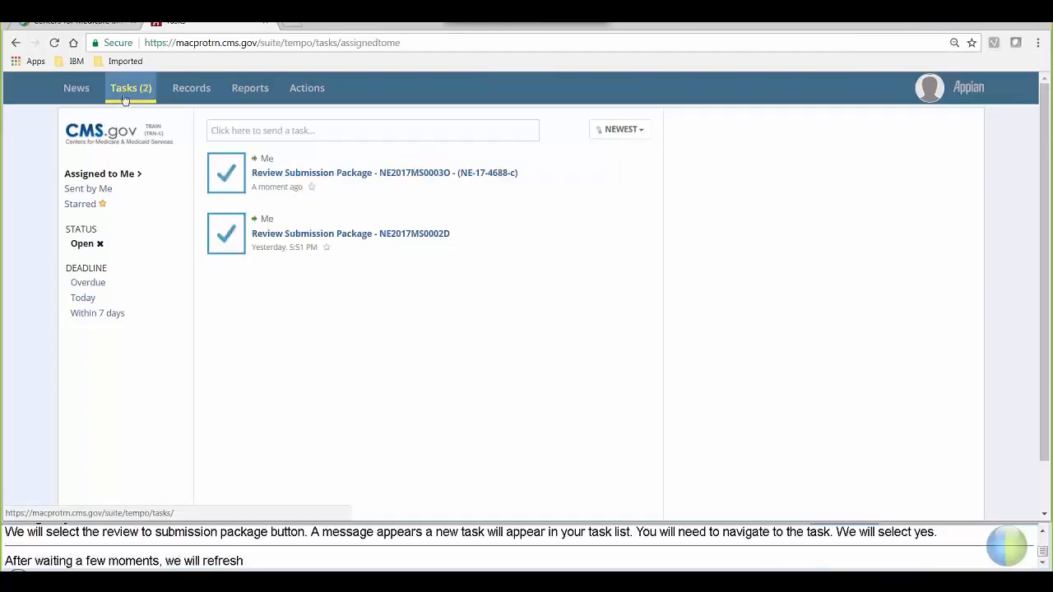
left_click(403, 173)
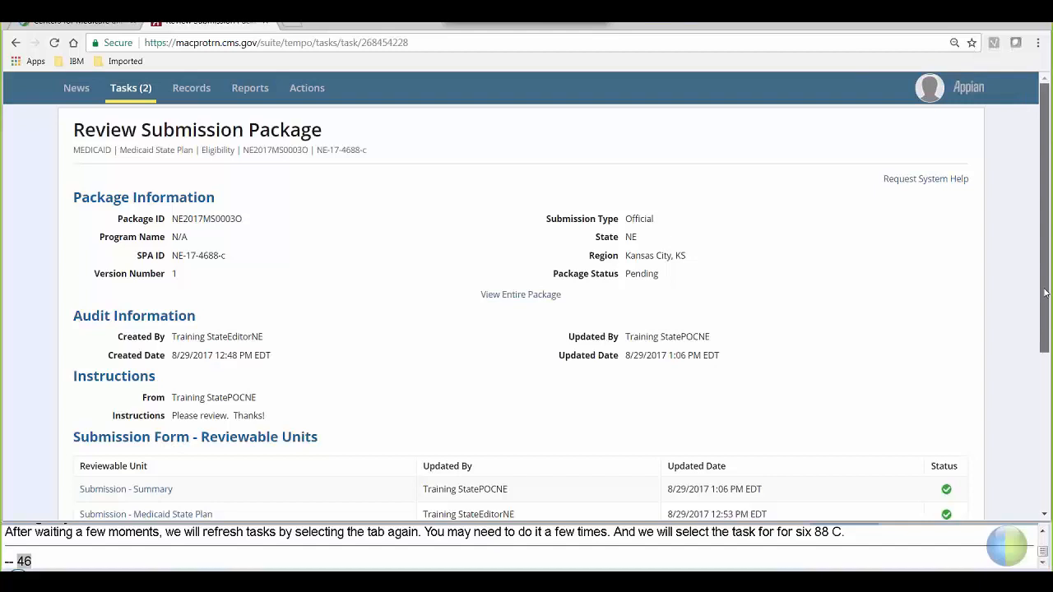
- Take action on package NE2017MS0003O, confirm with Yes, and view the Forward to State Director (SDIR) option
left_click_drag(1045, 293, 1001, 477)
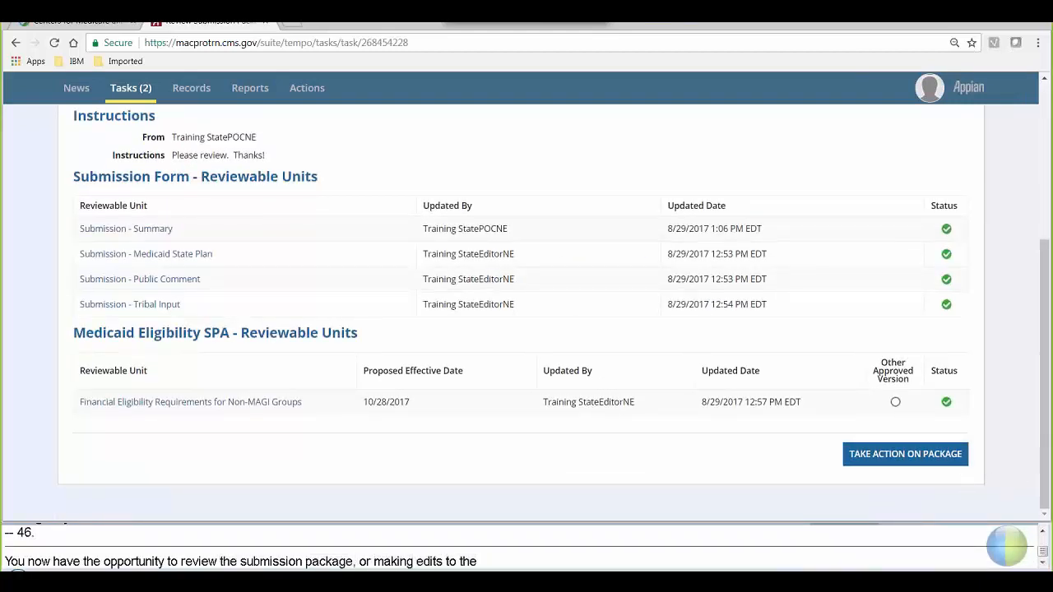
left_click(900, 463)
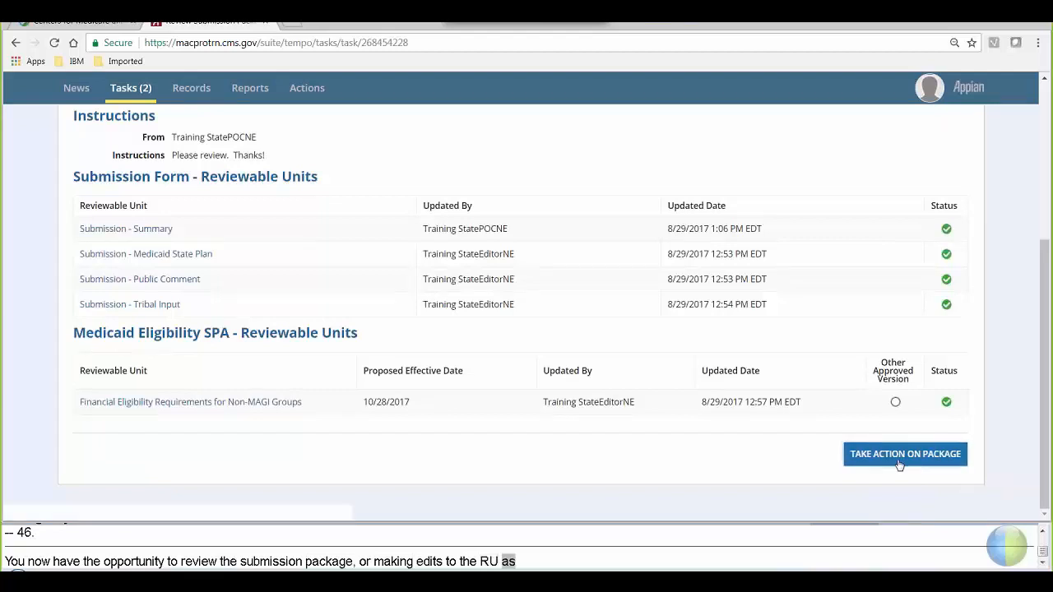
left_click(609, 182)
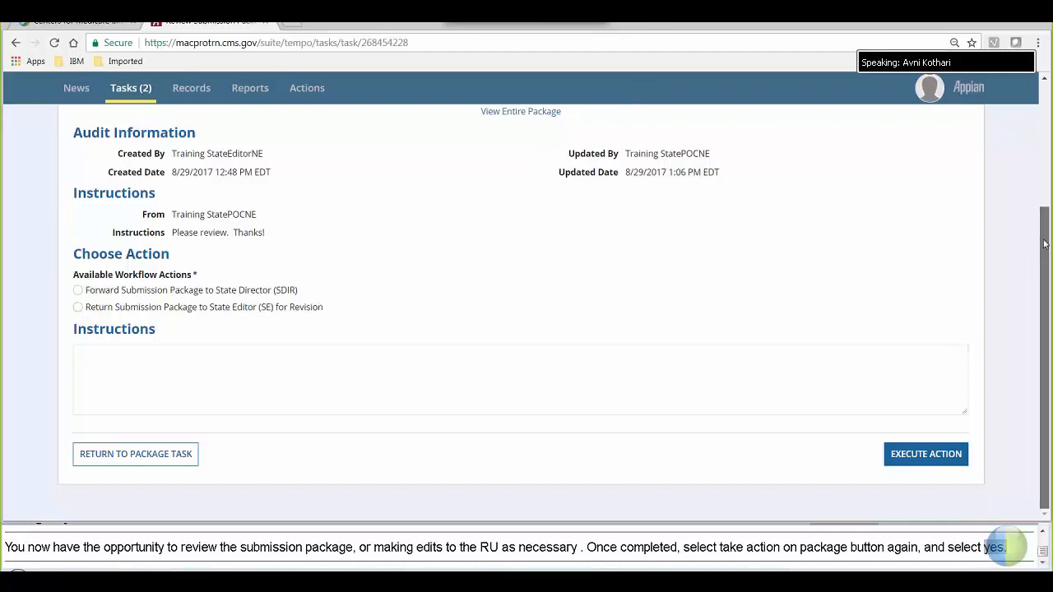
left_click_drag(1045, 244, 1027, 131)
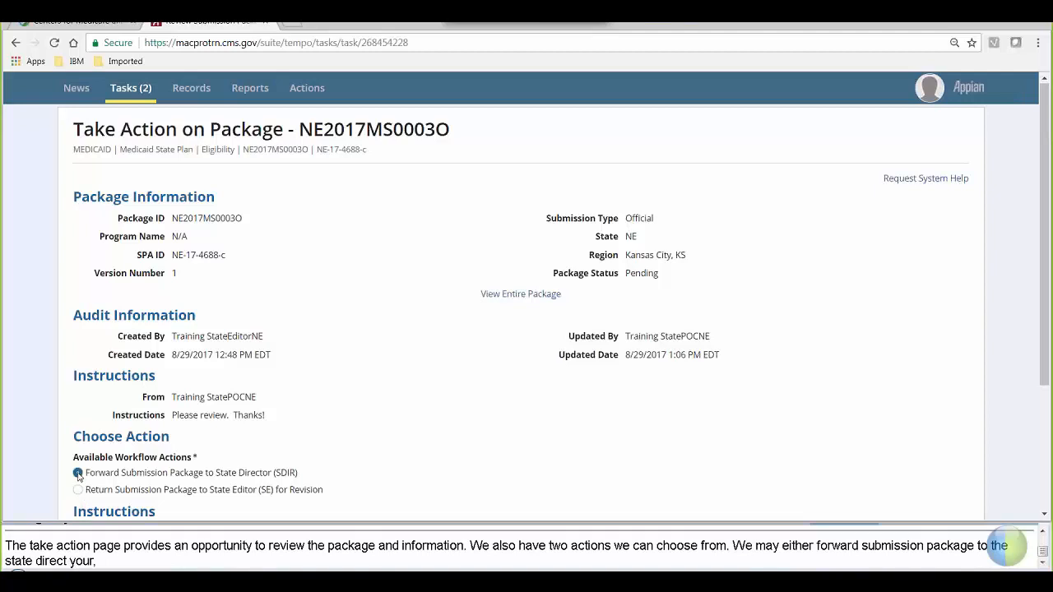
- Forward the package to the State Director with the note 'Hi State Director, I think this looks good. Can you please review and certify?'
scroll(322, 360, "down", 3)
left_click(322, 360)
type("Hi")
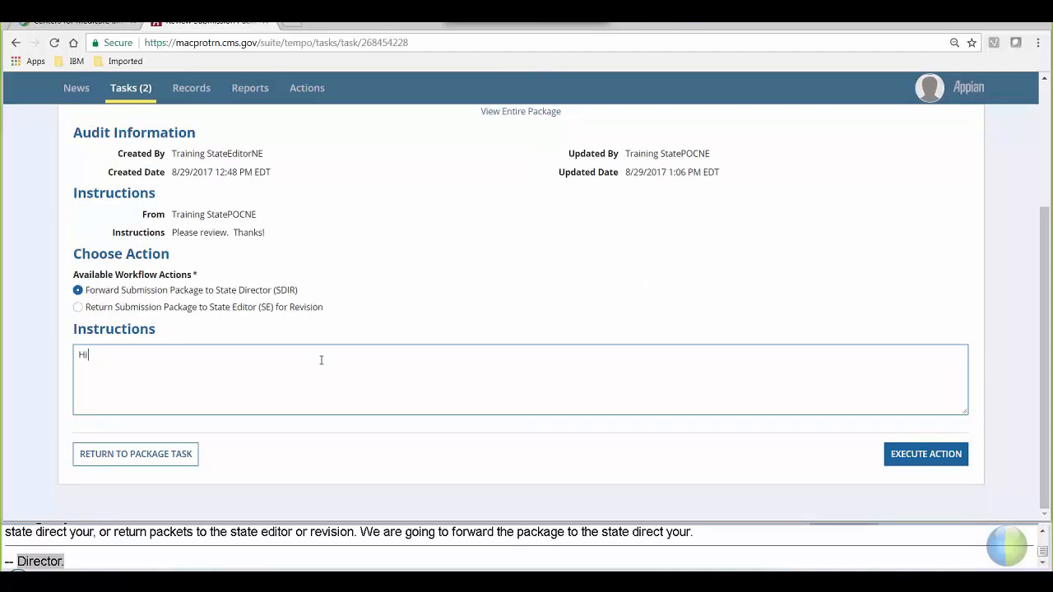
type(" State ")
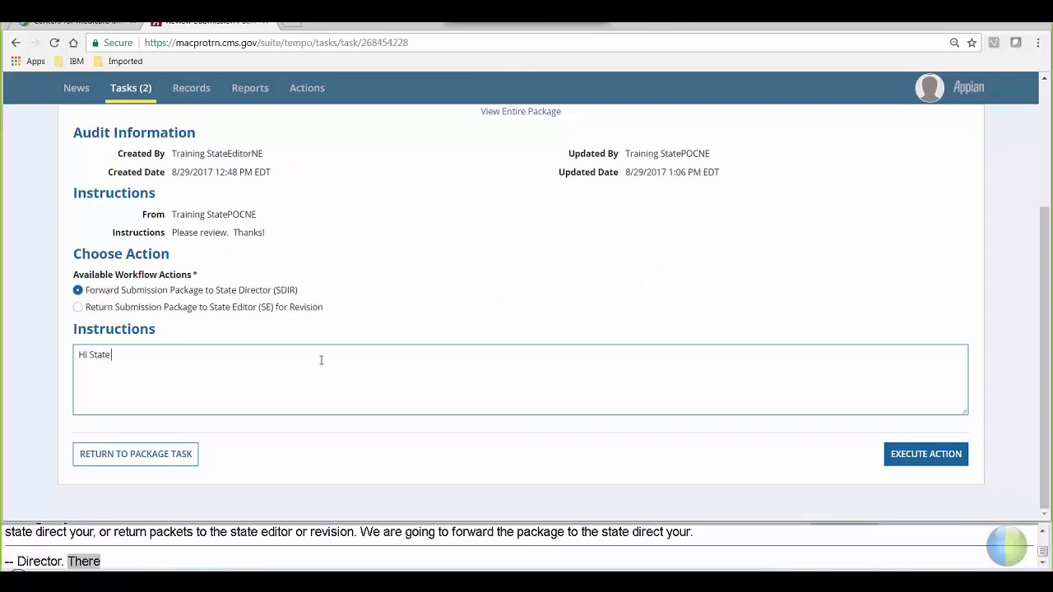
type("Director,")
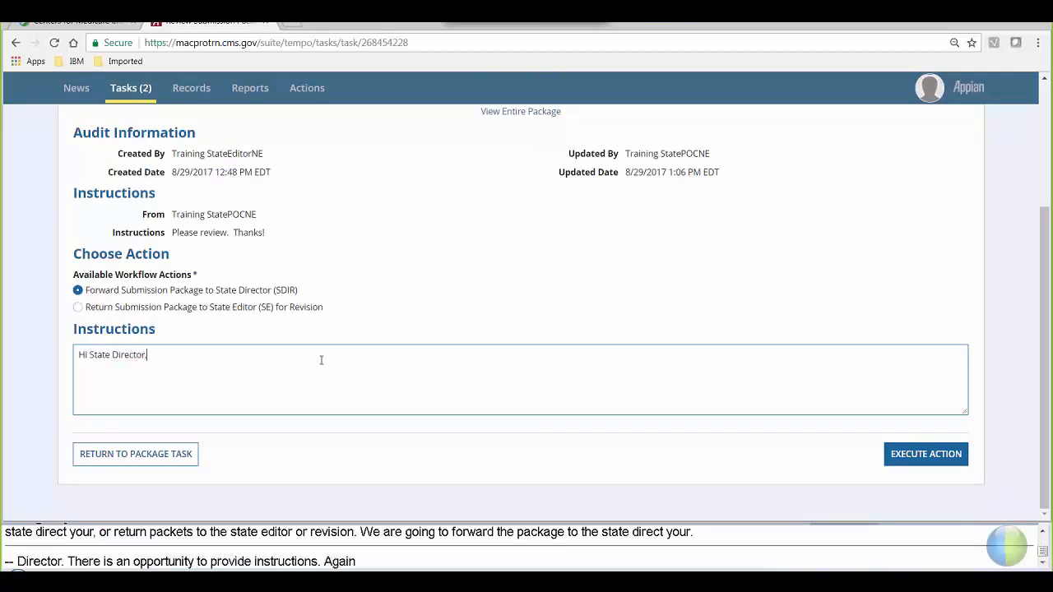
type(" I think th")
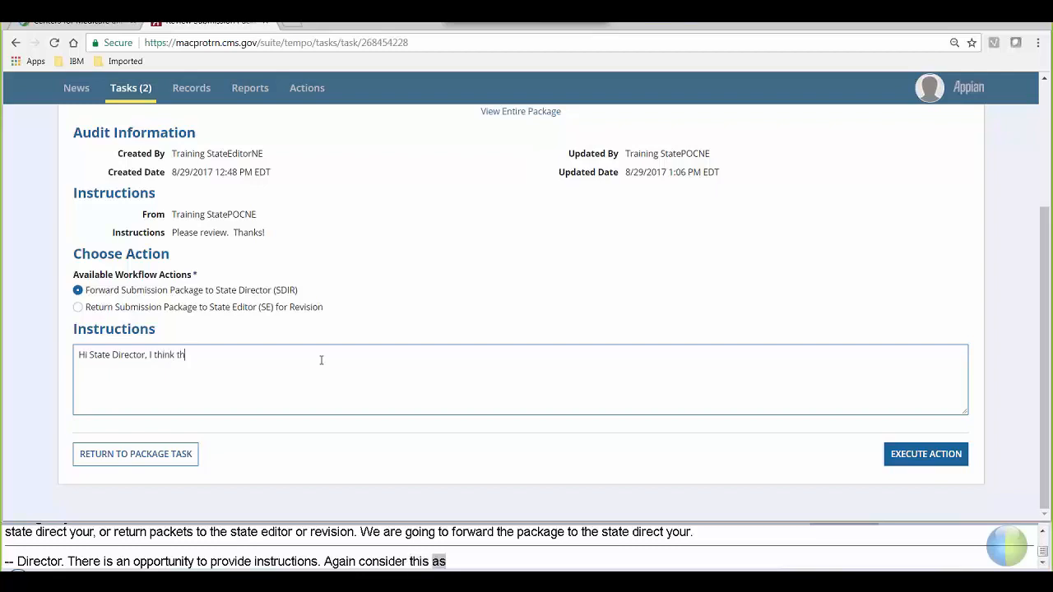
type("is looks goo")
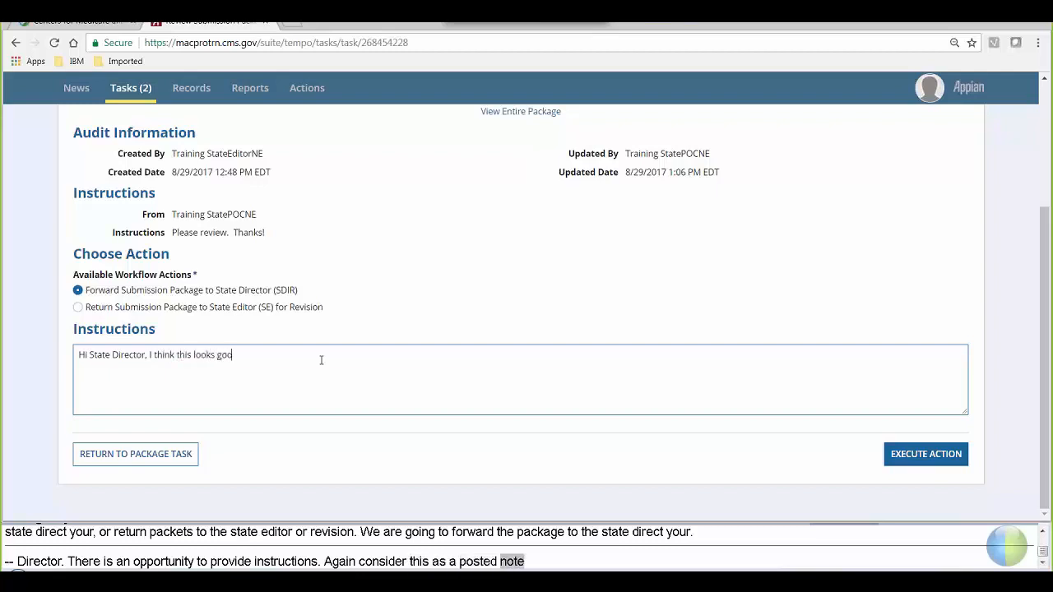
type("d.  Can you")
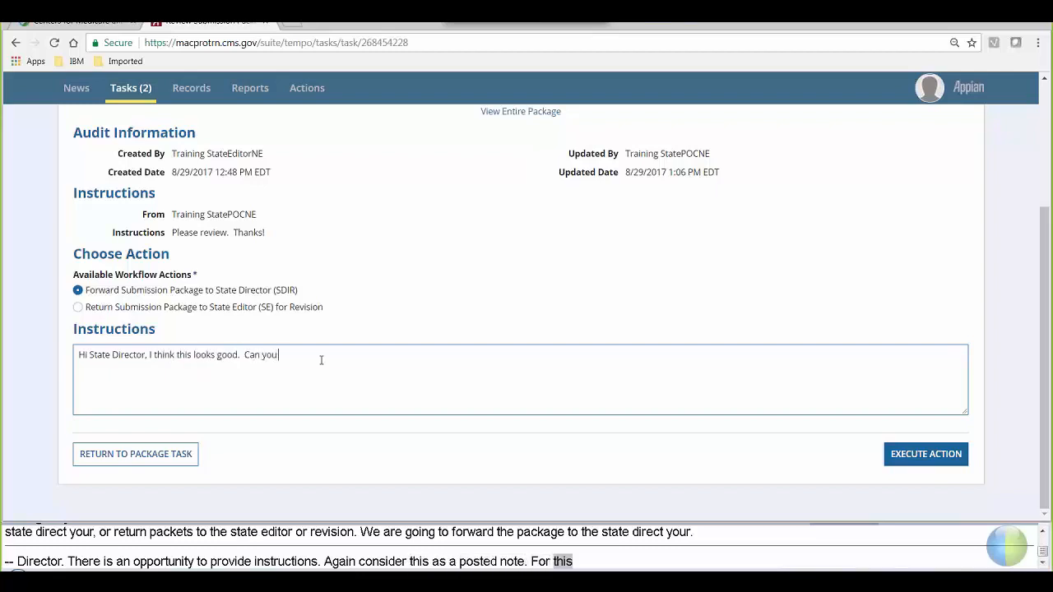
type(" please review an")
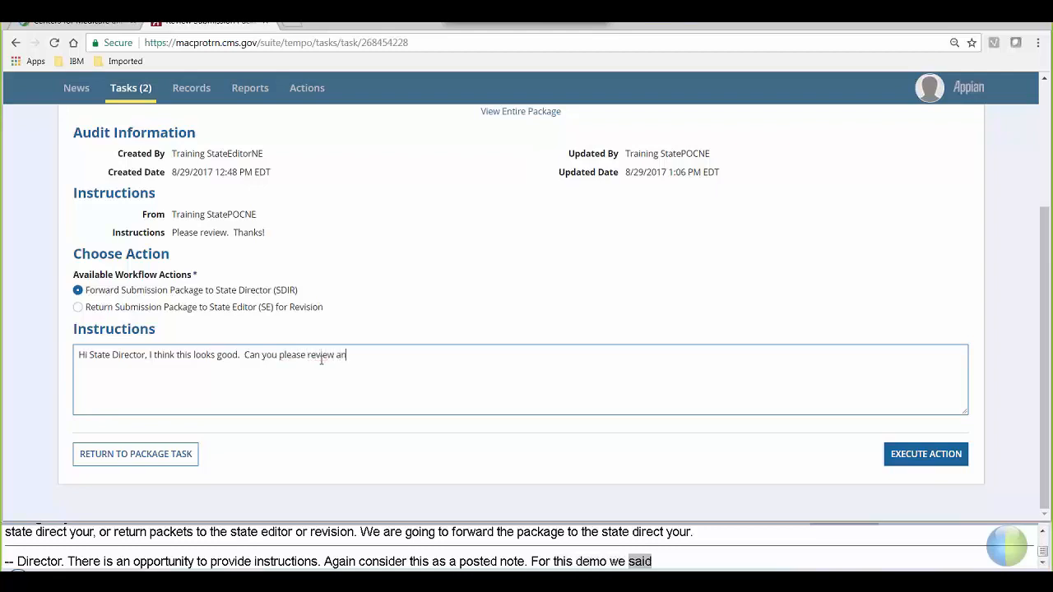
type("d certify?")
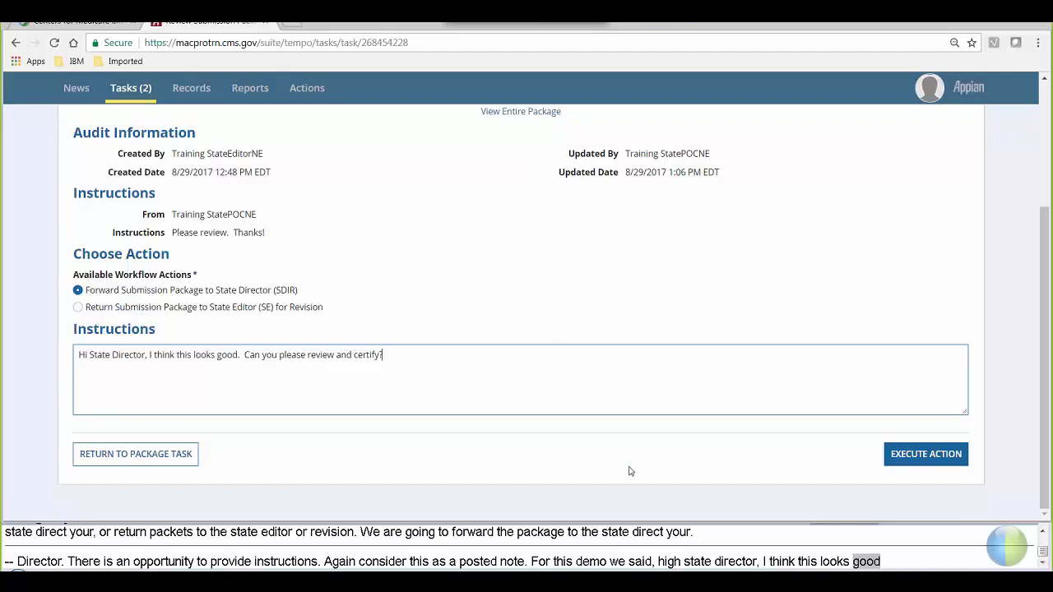
left_click(913, 467)
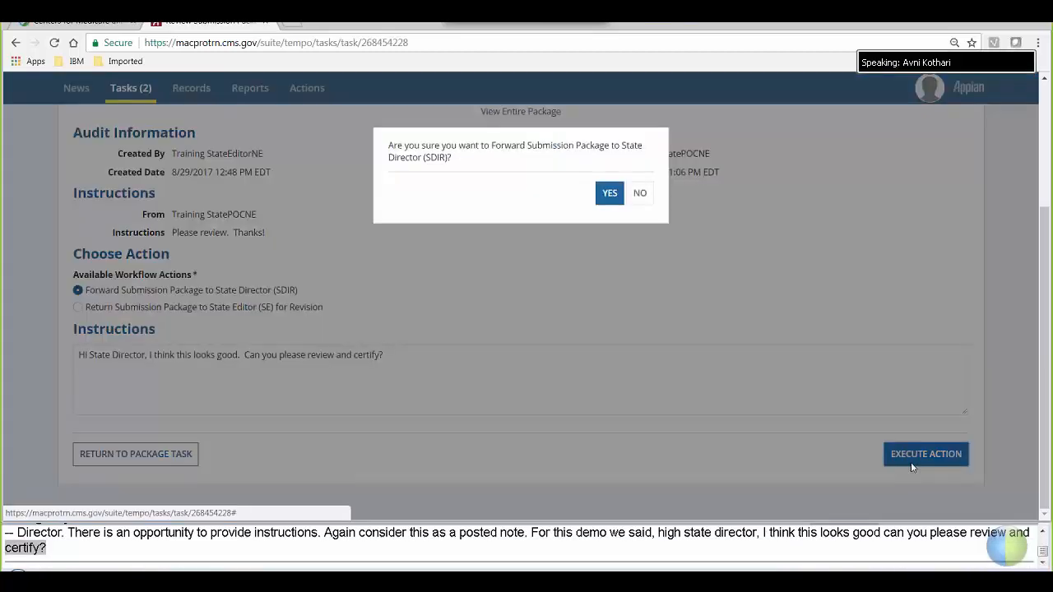
left_click(606, 193)
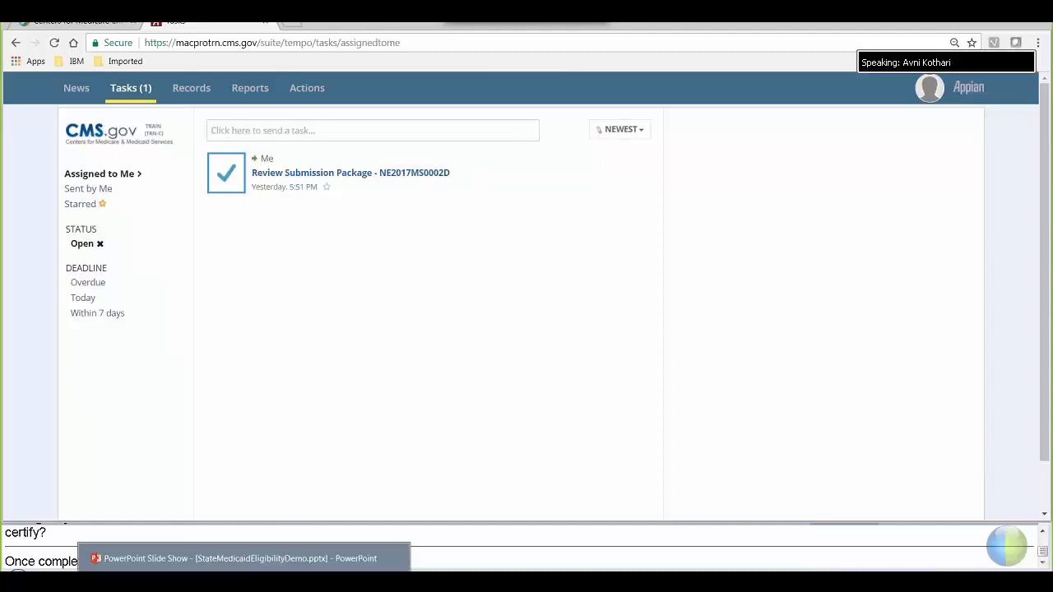
- Return to the PowerPoint slide show and advance from slide 21 to slide 22
key("alt+Tab")
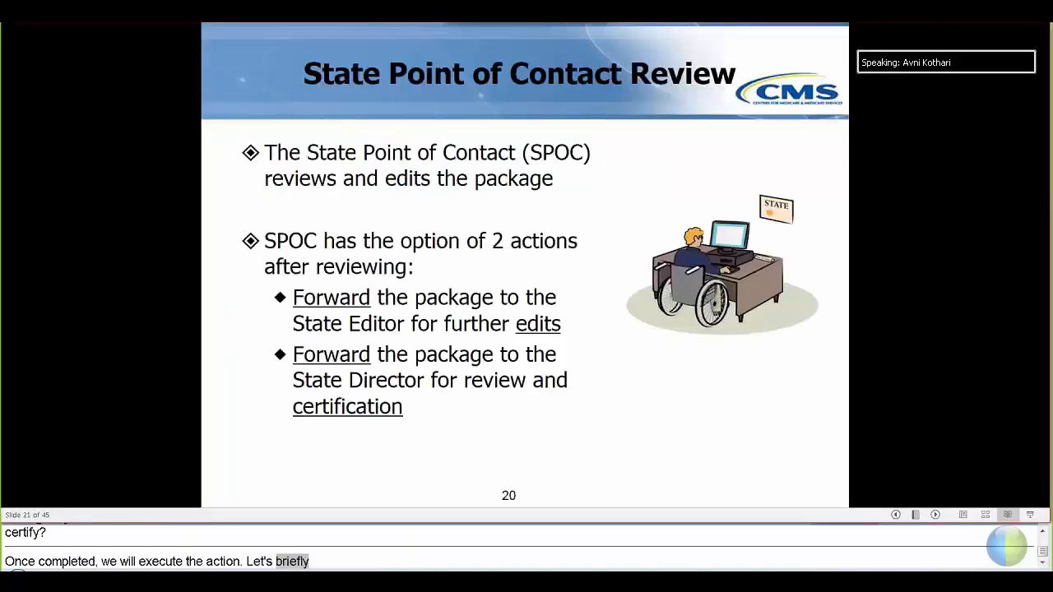
left_click(912, 381)
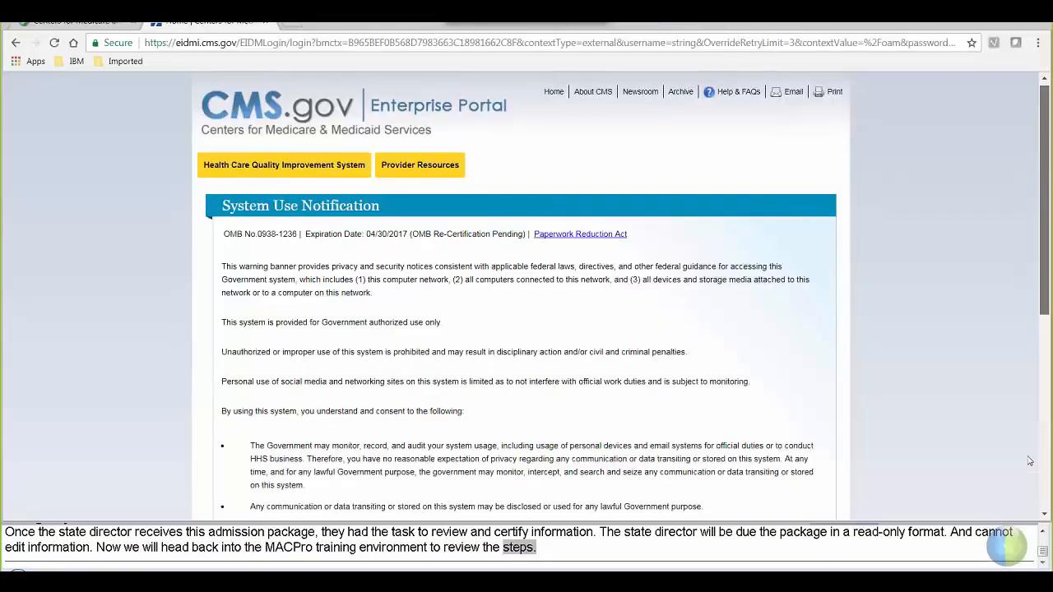
- Accept the system use terms and log in with the State Director's training user ID and password
scroll(498, 286, "down", 10)
left_click(359, 229)
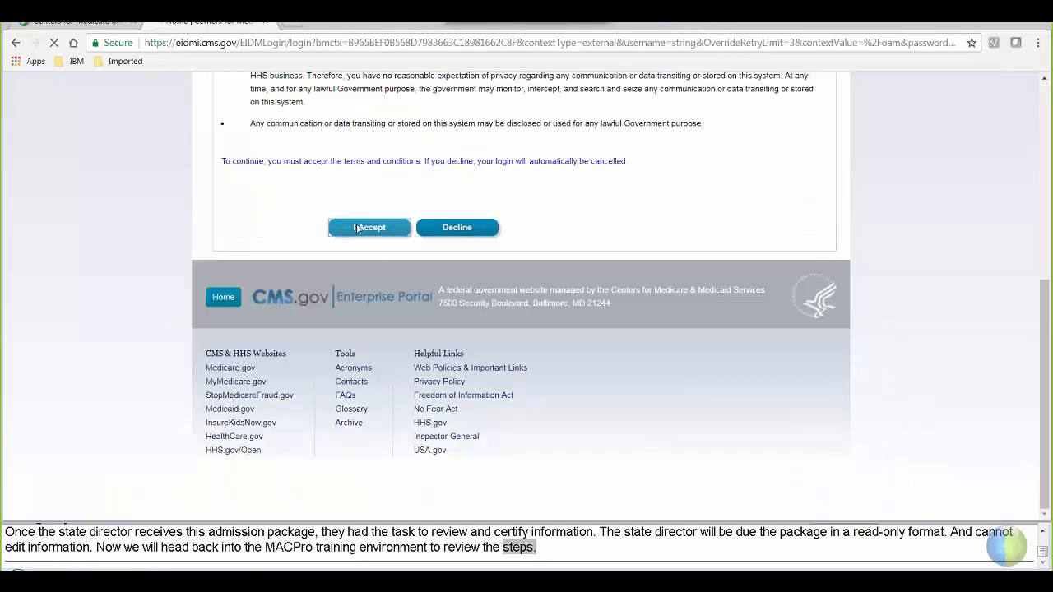
left_click(343, 301)
type("T")
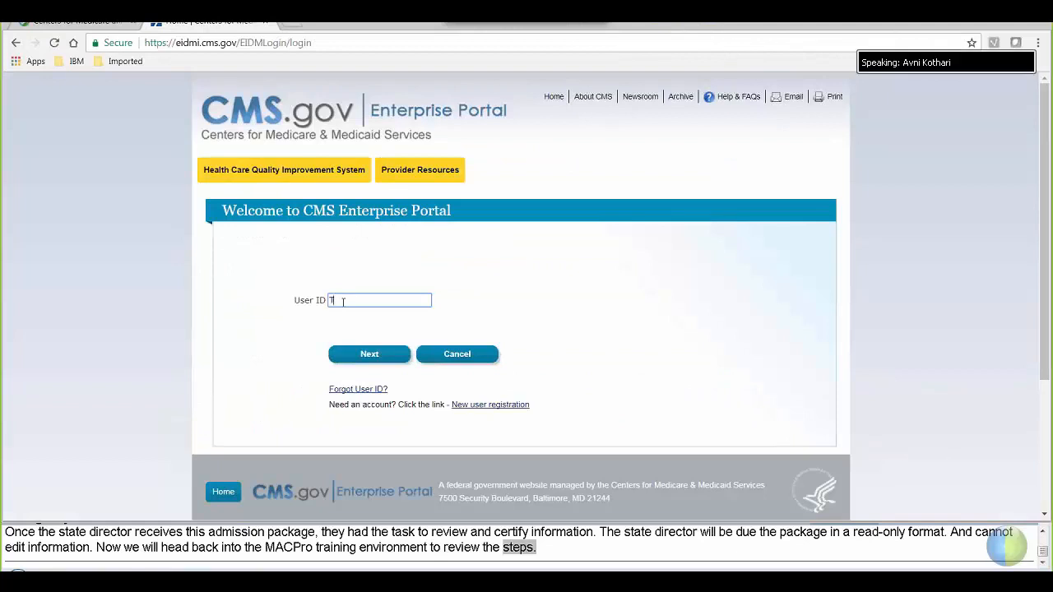
type("rainingSDIRNE")
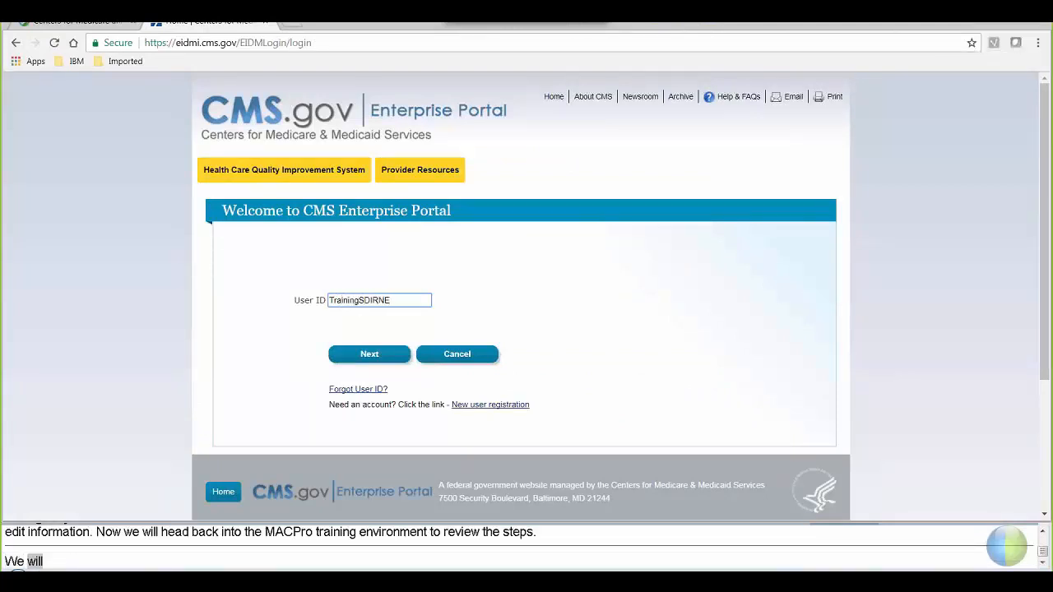
left_click(366, 354)
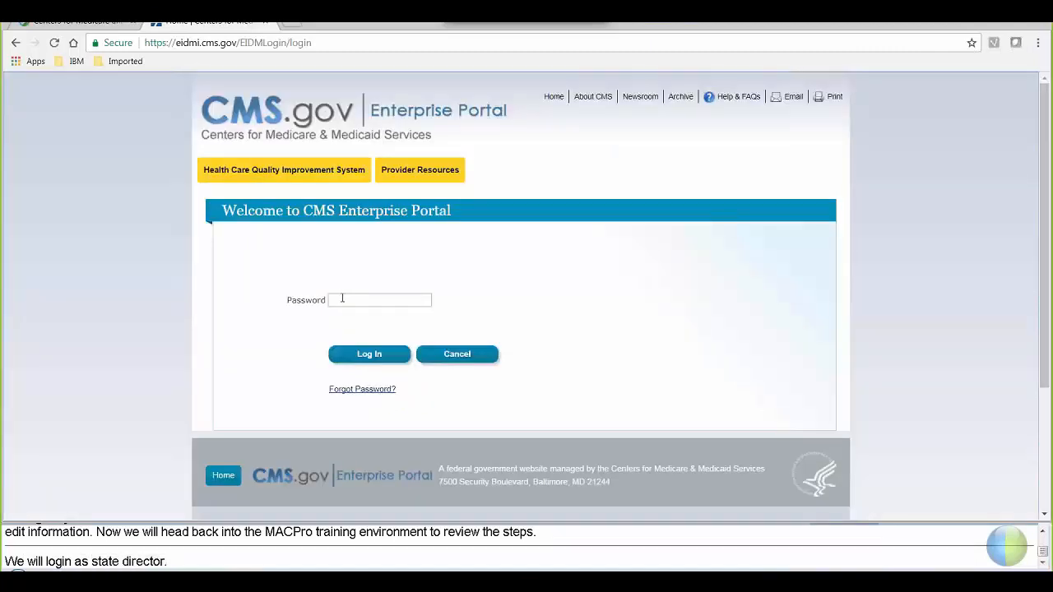
left_click(342, 300)
type("••••")
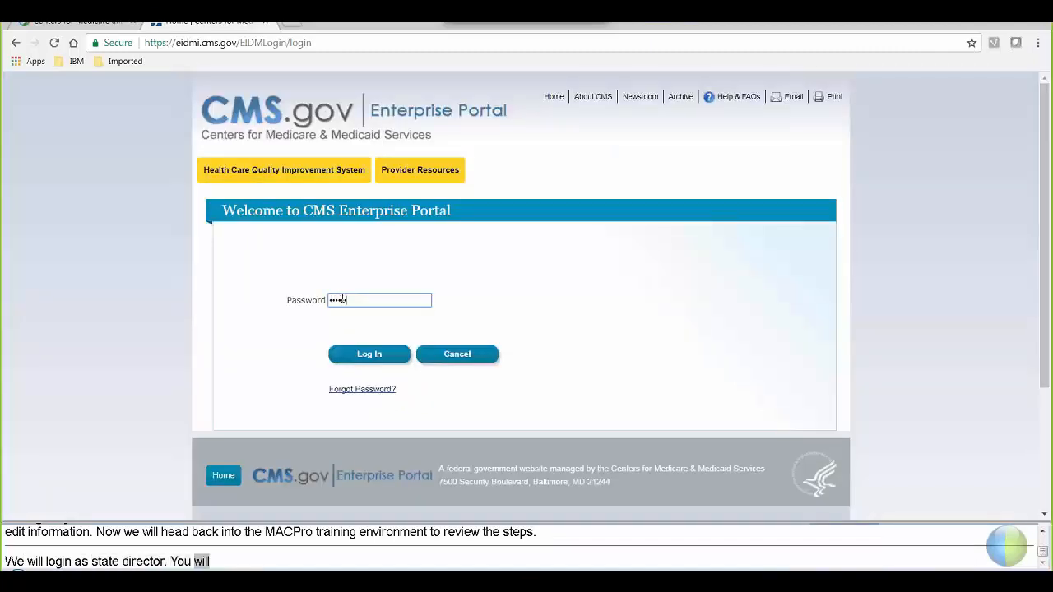
type("•••")
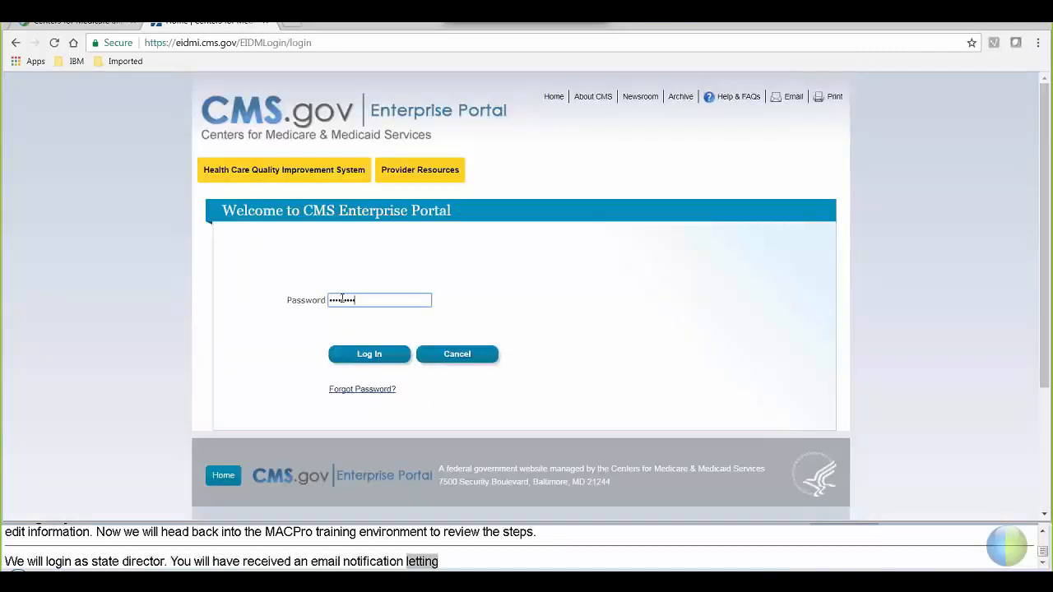
left_click(359, 355)
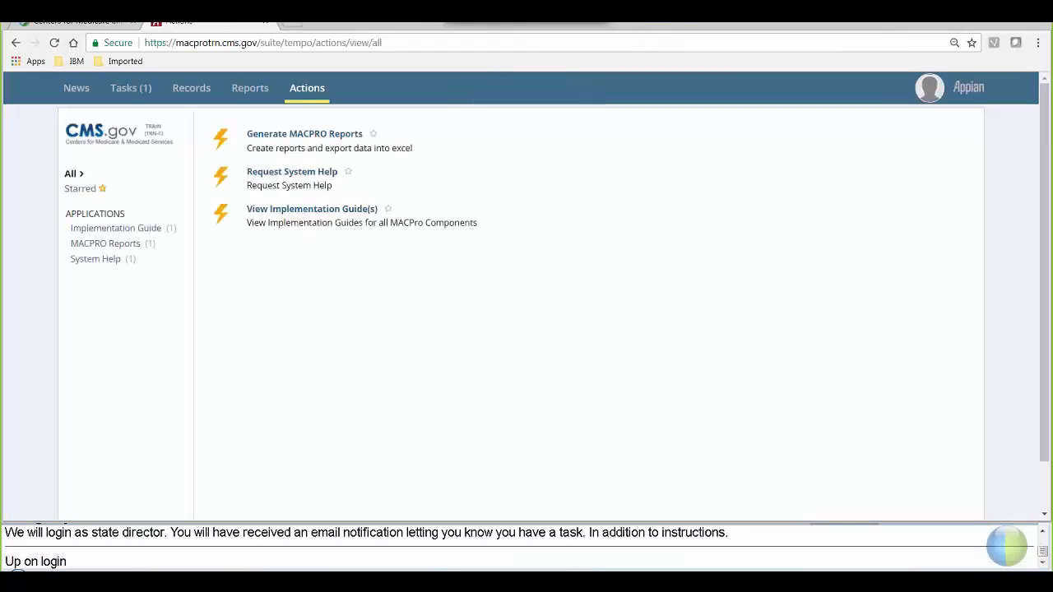
- Open the Review Submission Package task for NE2017MS0003O from Tasks and scroll to its review instructions
left_click(121, 90)
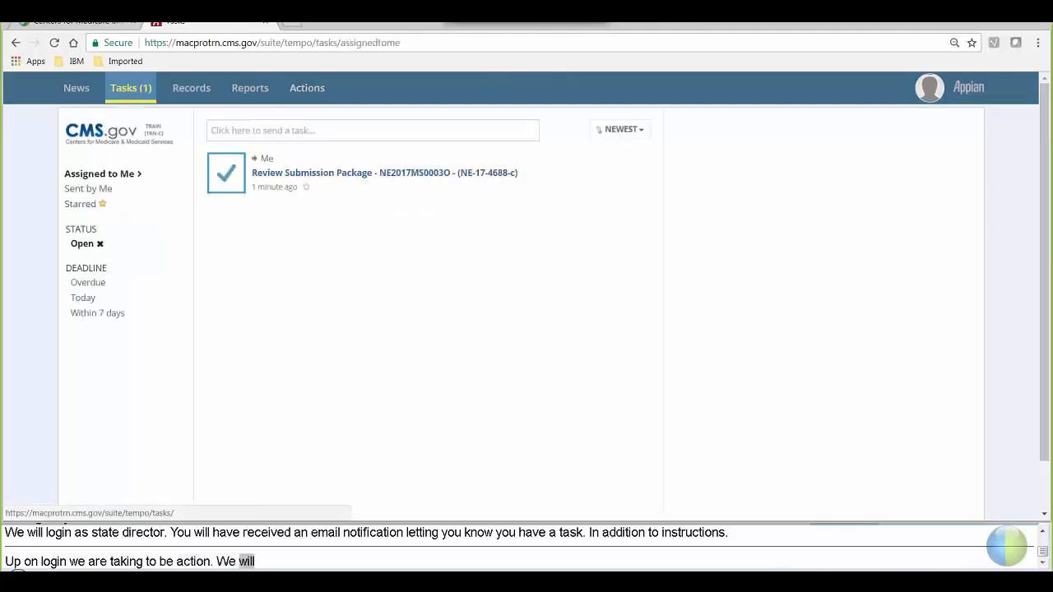
left_click(441, 173)
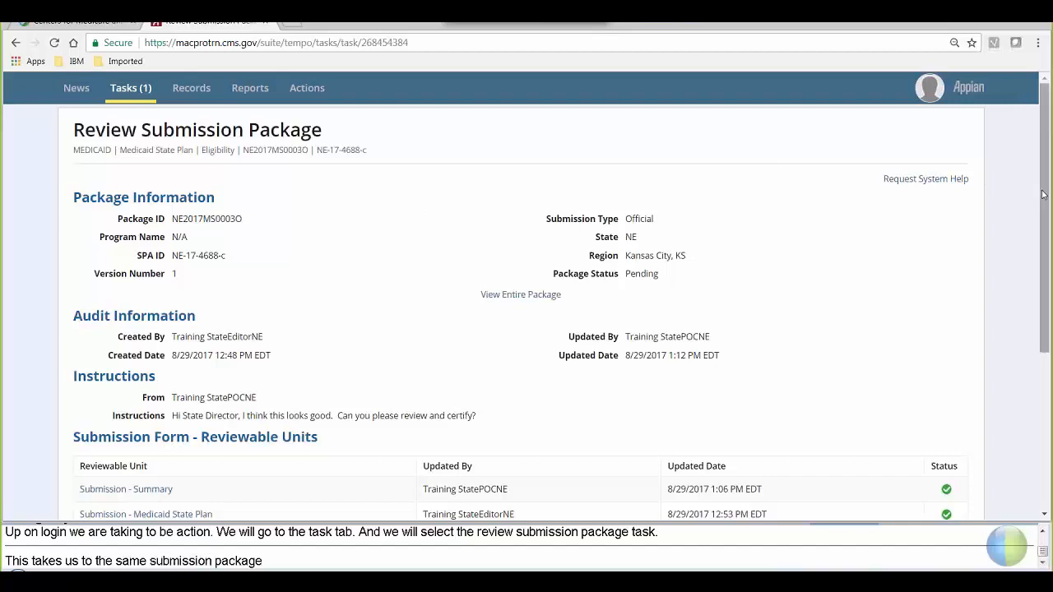
scroll(1043, 195, "down", 2)
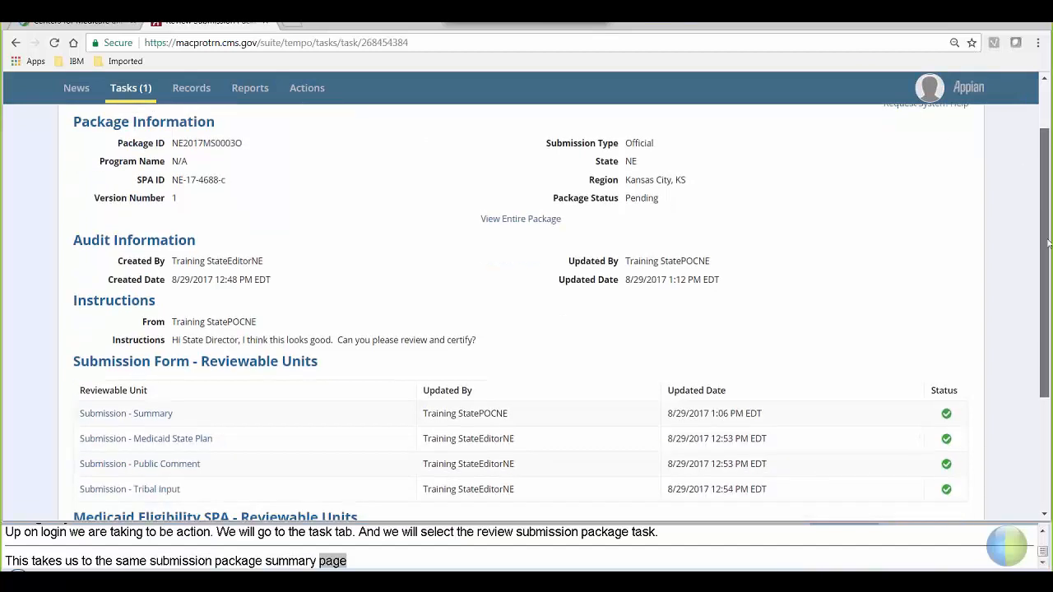
left_click_drag(1043, 286, 1043, 335)
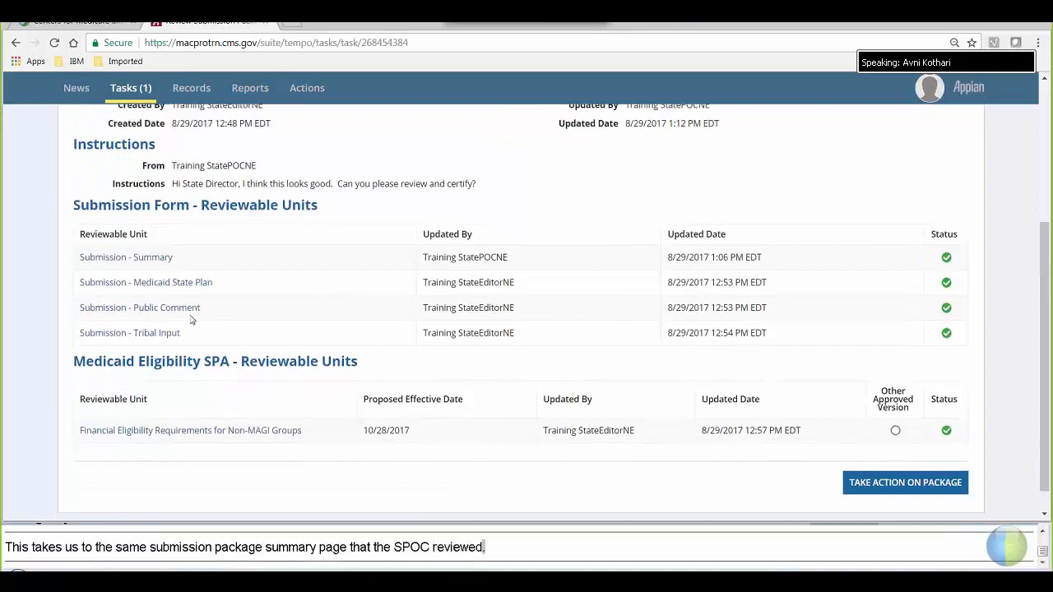
- View all Submission - Summary responses read-only, showing effective date 10/28/2017 and other-state viewing No
left_click(165, 260)
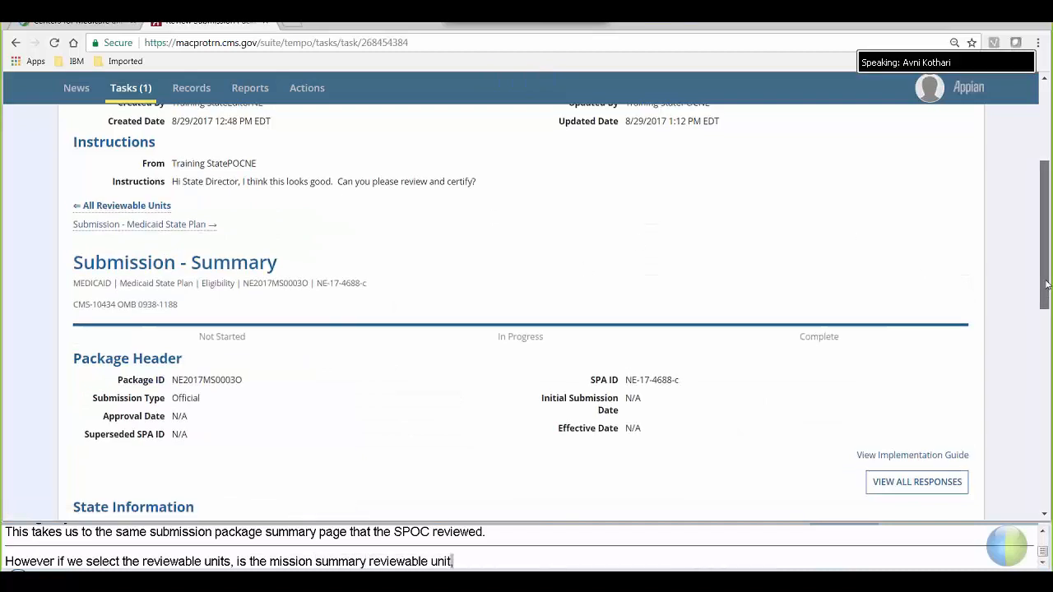
scroll(891, 294, "down", 3)
left_click(888, 283)
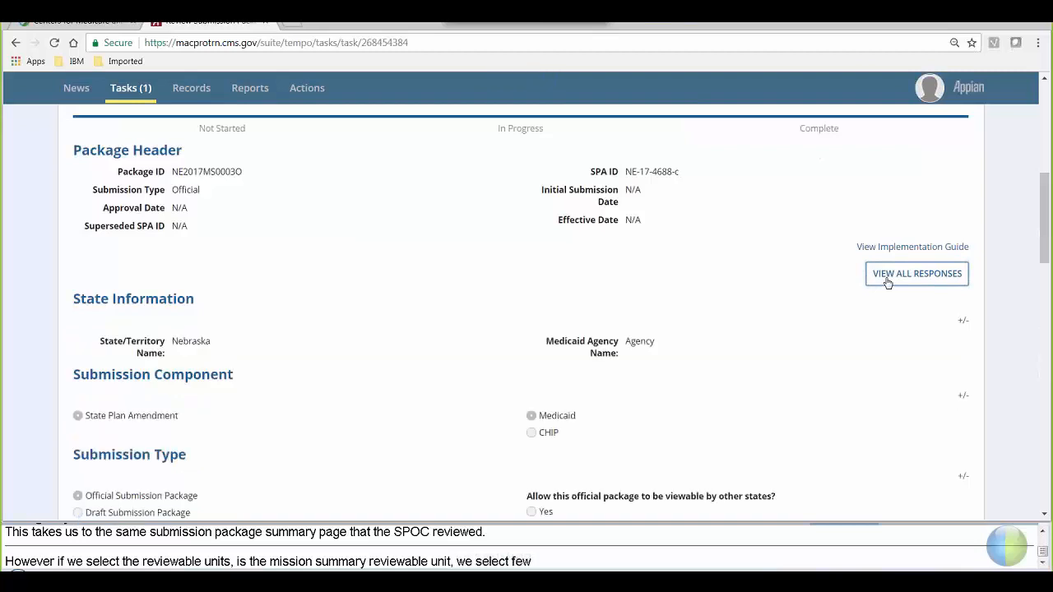
left_click_drag(1044, 216, 1044, 280)
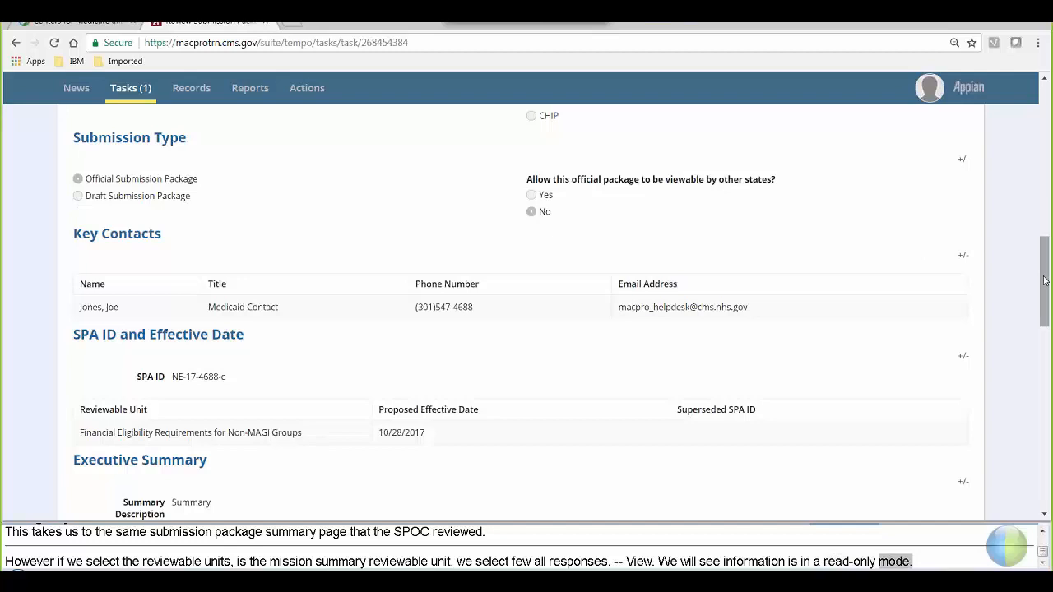
left_click_drag(1044, 281, 1044, 278)
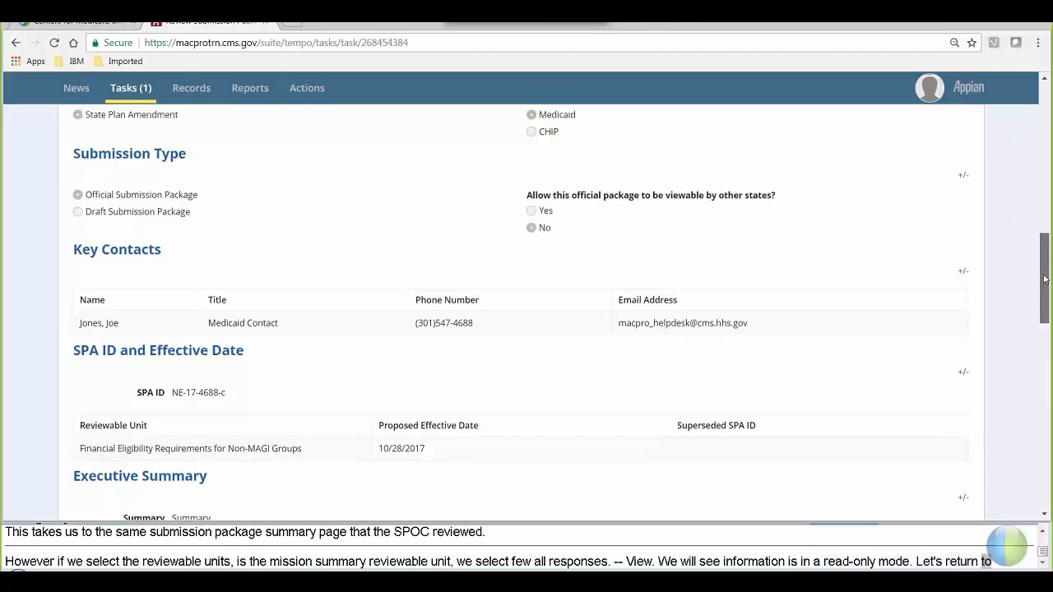
scroll(1036, 193, "down", 3)
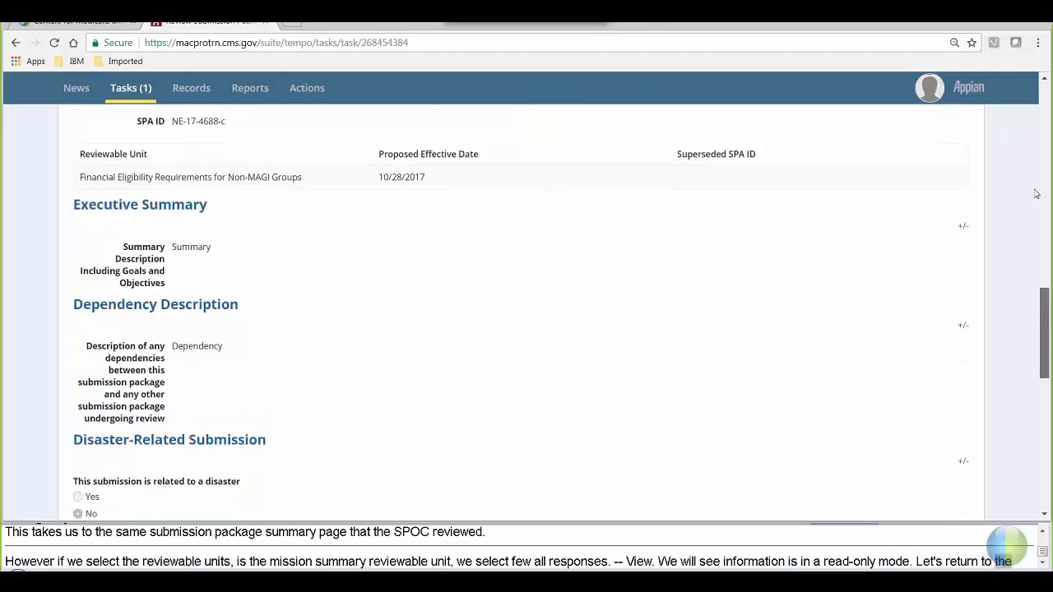
scroll(1036, 193, "up", 10)
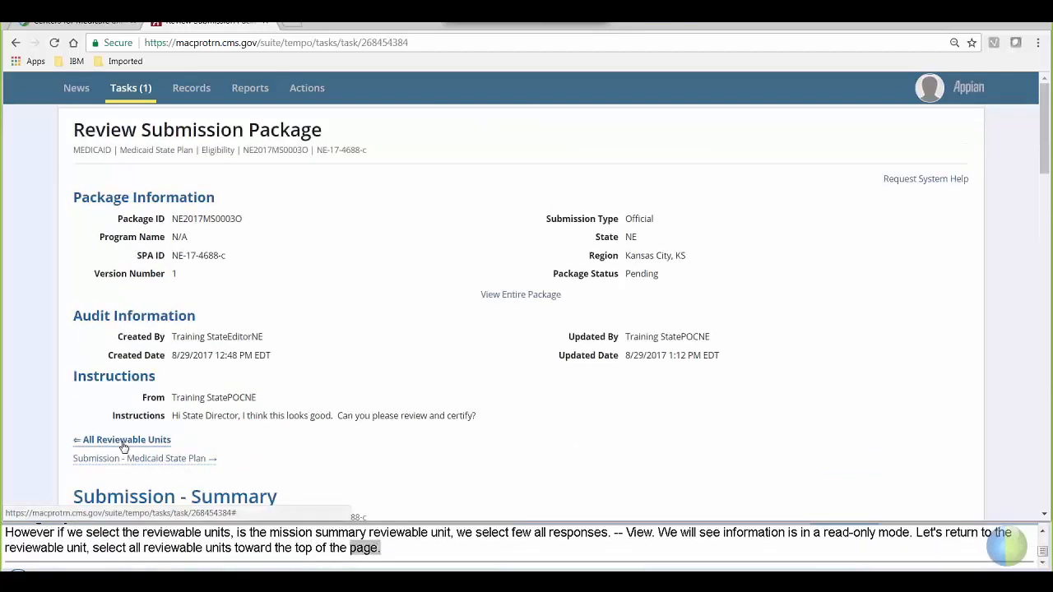
- Return to All Reviewable Units and start Take Action on Package for NE2017MS0003O
left_click(122, 442)
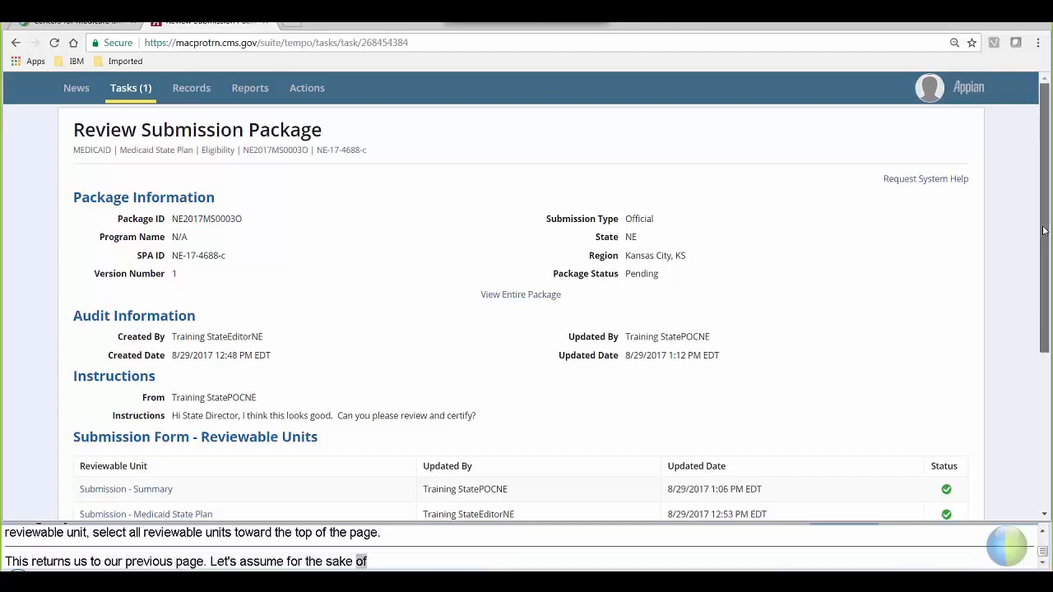
left_click_drag(1045, 232, 1045, 391)
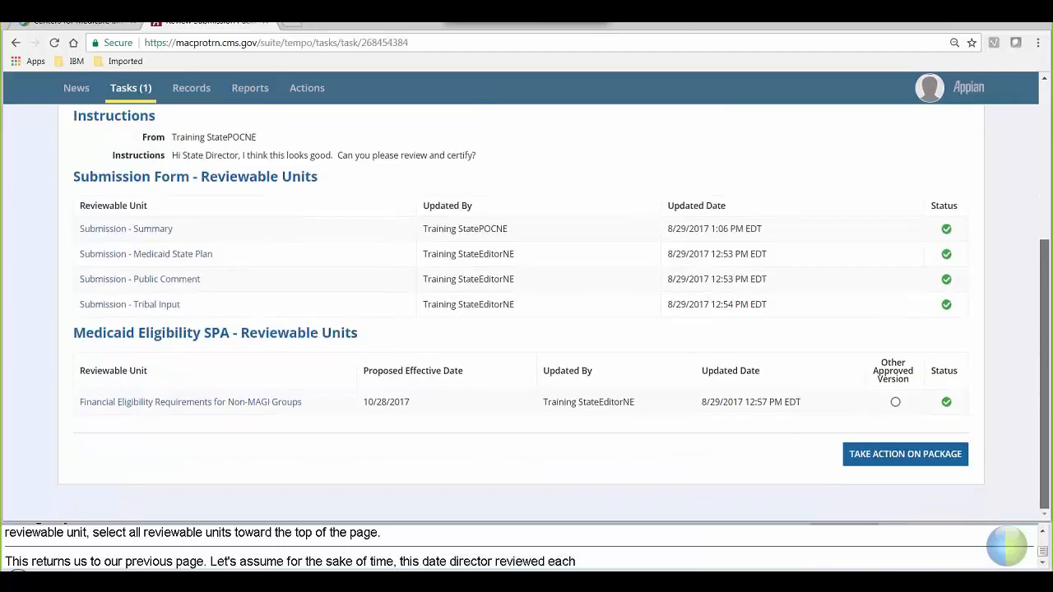
left_click(912, 464)
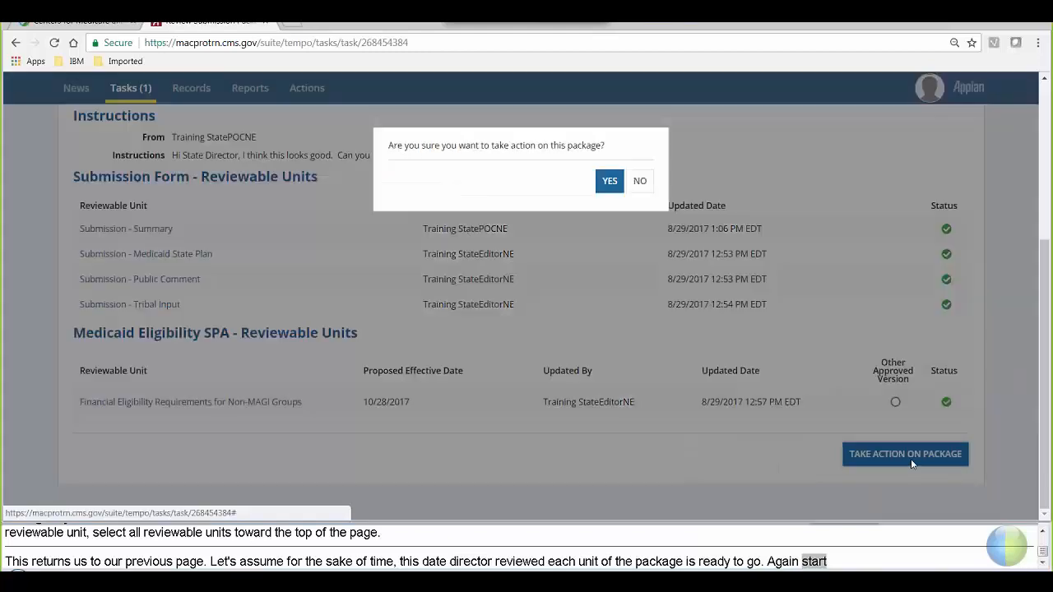
left_click(610, 182)
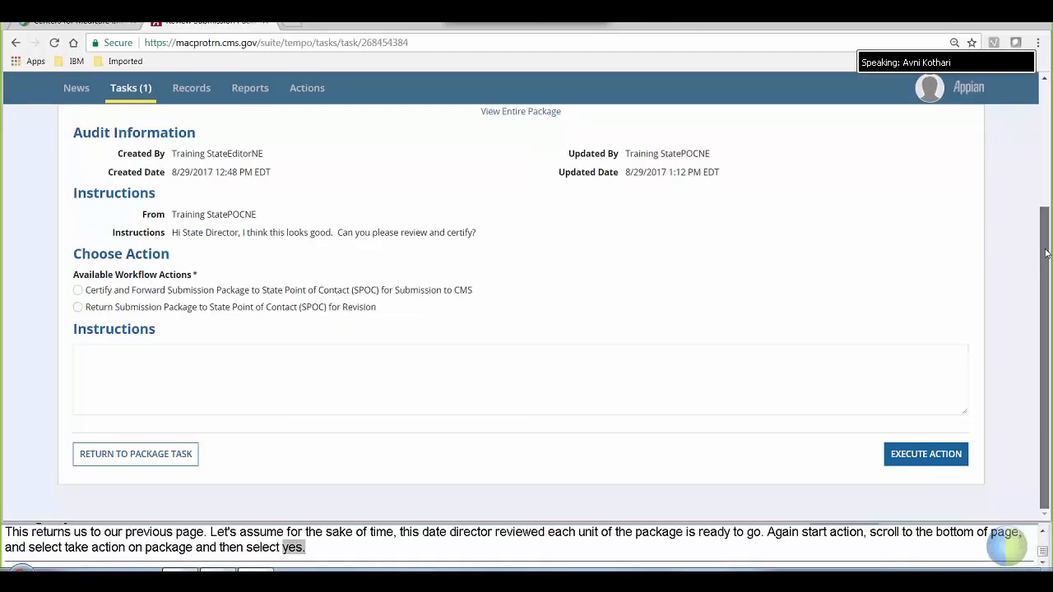
scroll(1035, 198, "up", 1)
scroll(1035, 151, "up", 1)
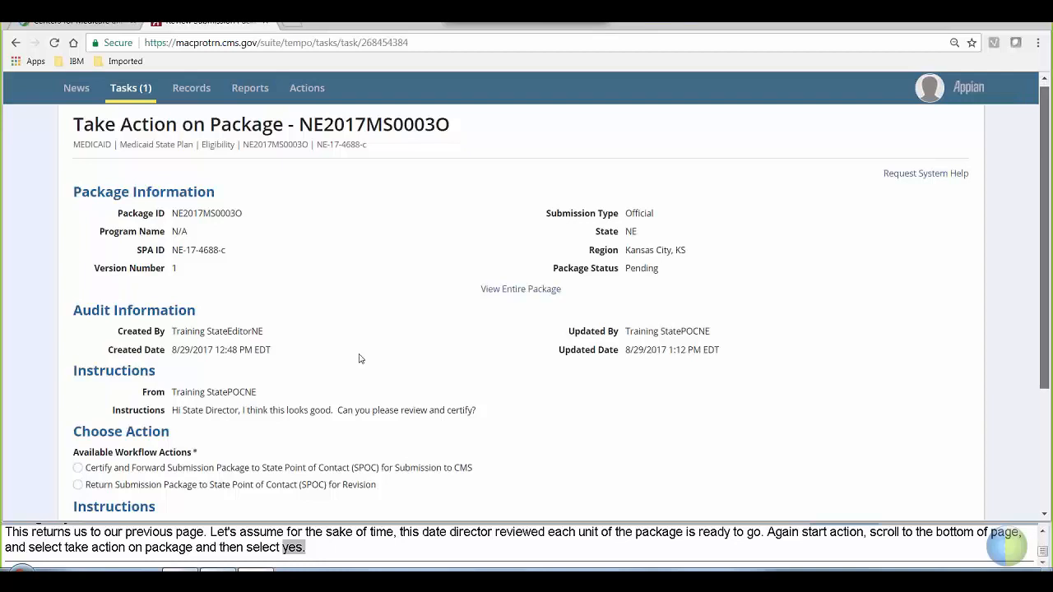
scroll(360, 359, "down", 1)
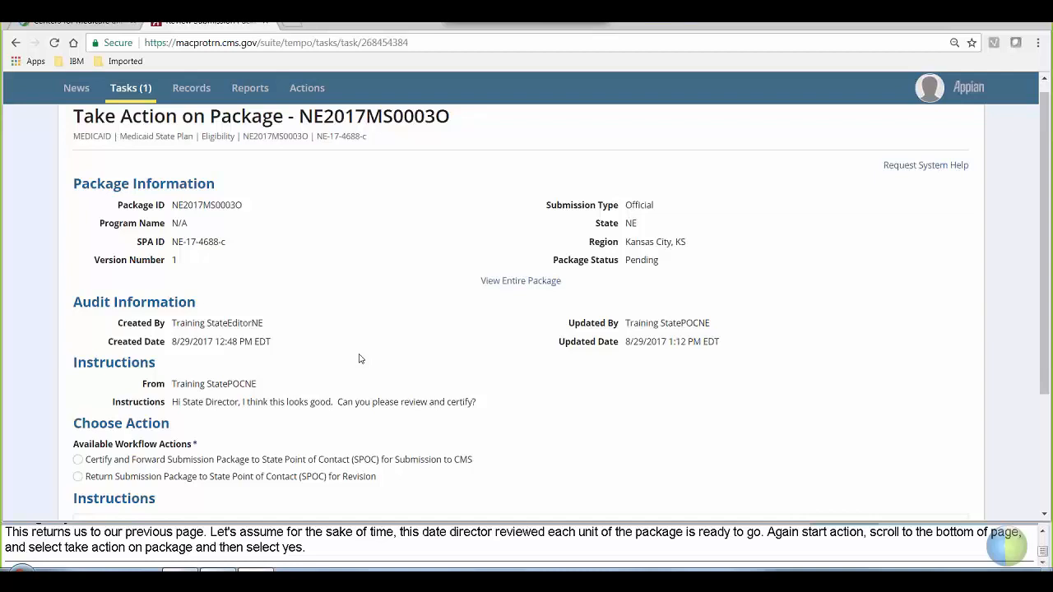
- Choose 'Certify and Forward Submission Package to SPOC' with blank instructions, execute, and confirm
scroll(318, 348, "down", 2)
left_click(78, 299)
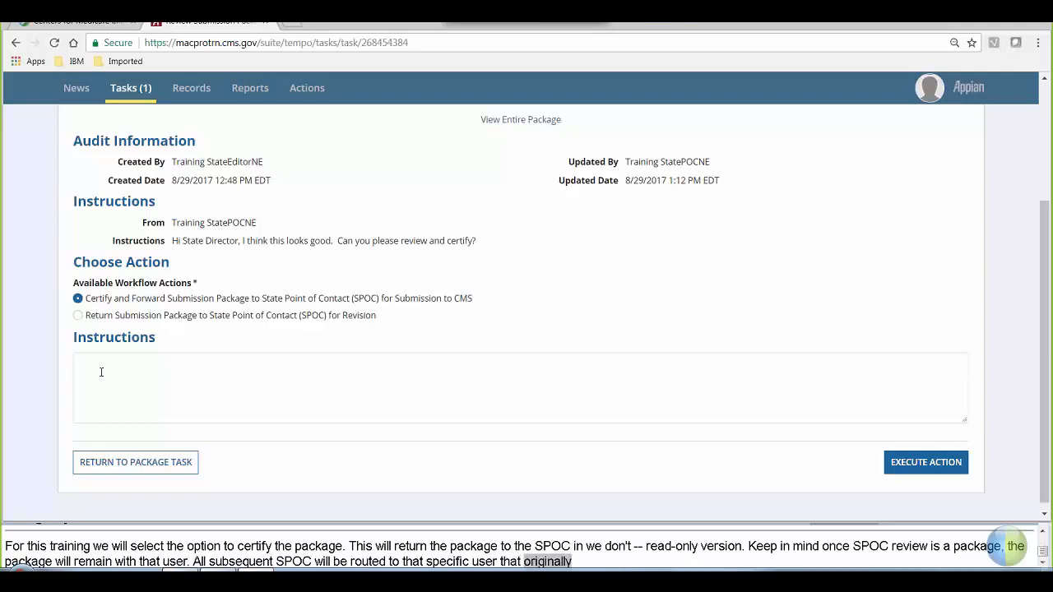
left_click(101, 371)
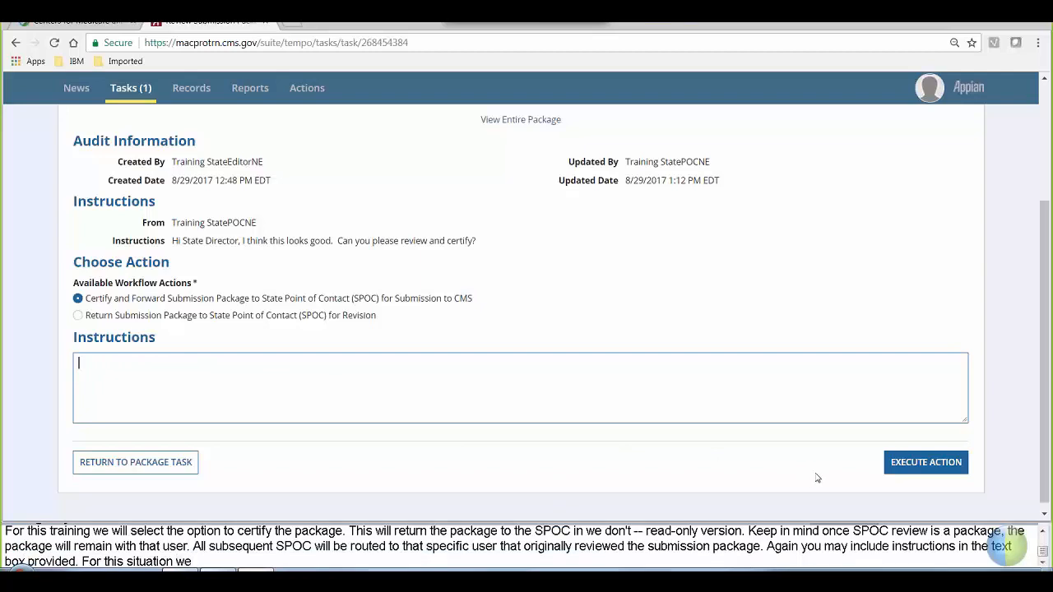
left_click(896, 468)
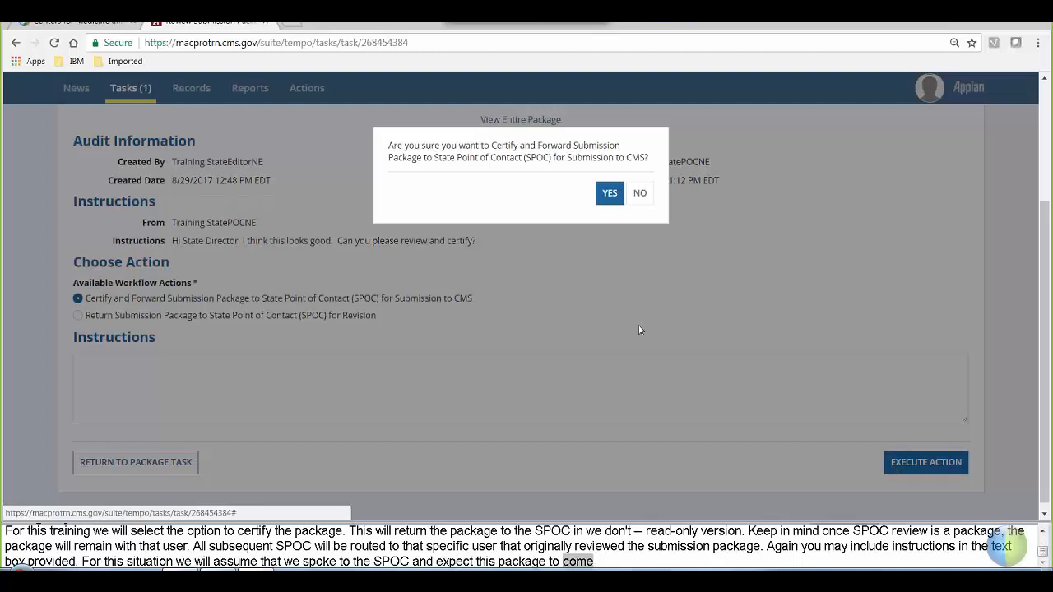
left_click(607, 192)
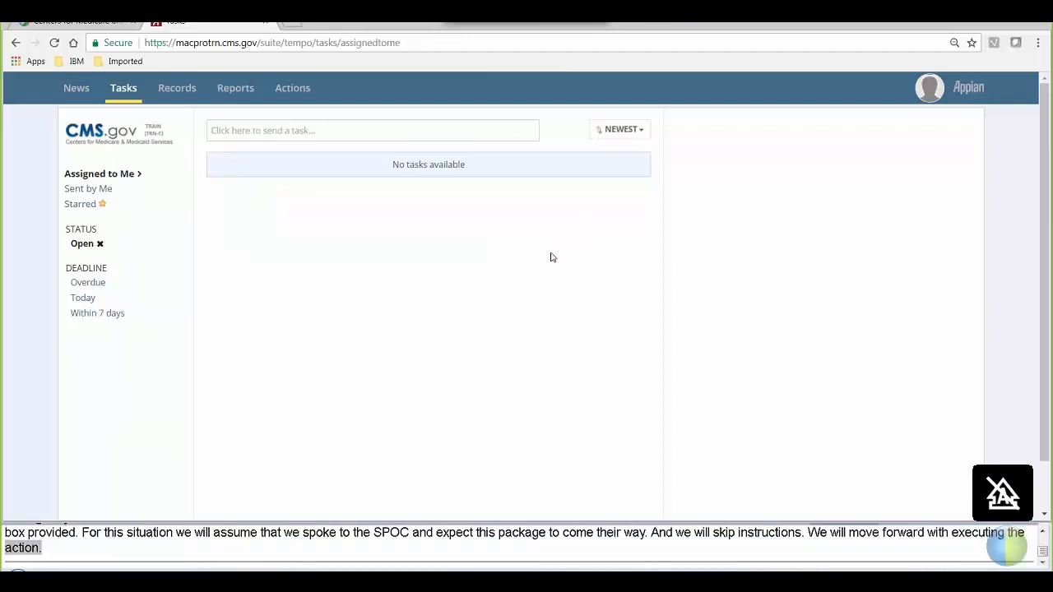
- Sign out of MACPro from the account avatar menu
left_click(928, 91)
left_click(895, 156)
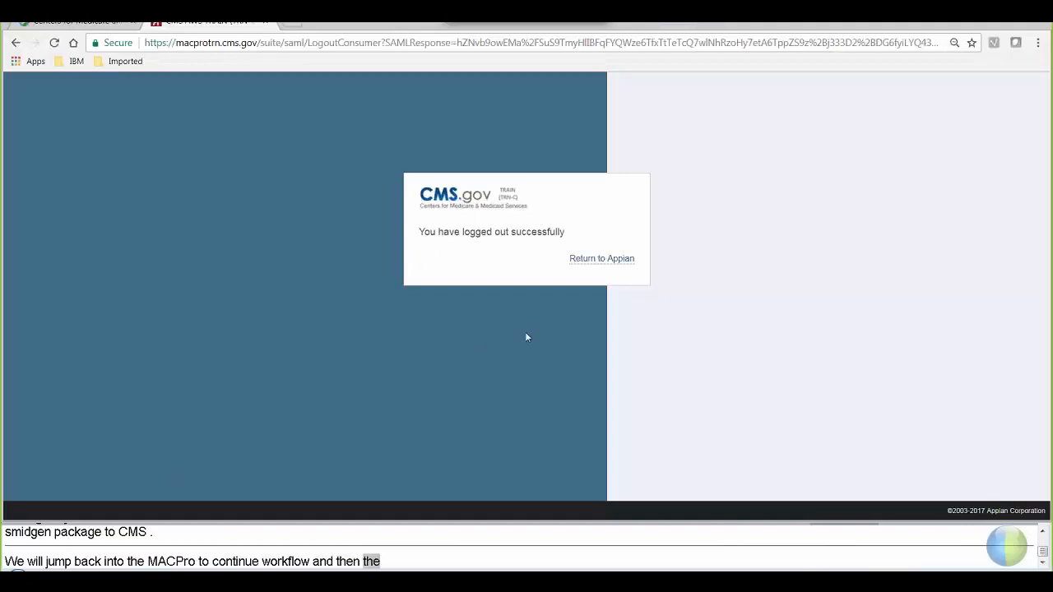
- Return to Appian, accept the notice, and log in with the SPOC's user ID and password
left_click(587, 260)
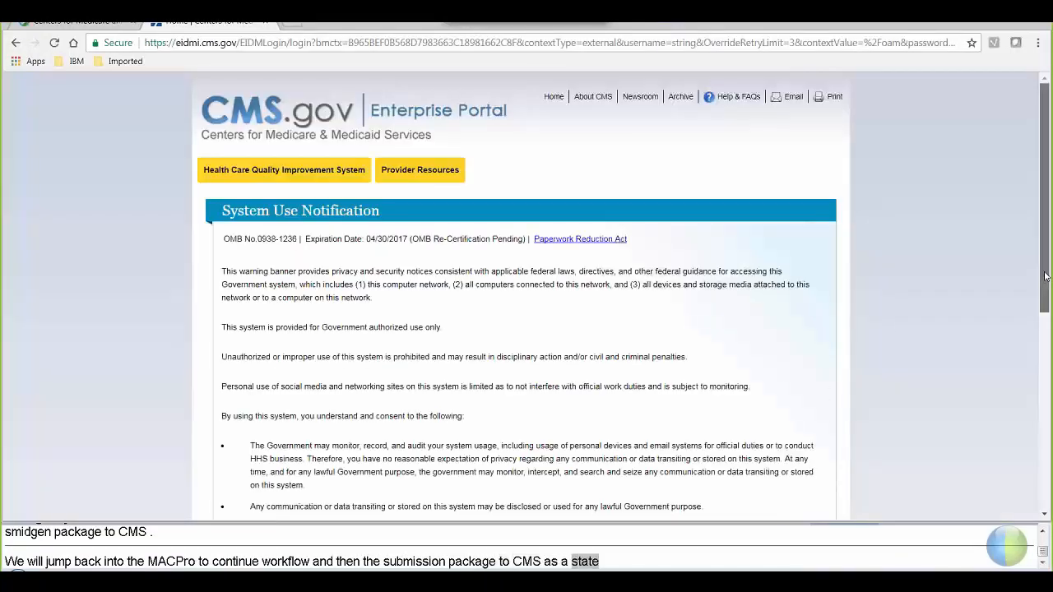
scroll(1046, 275, "down", 3)
left_click(379, 372)
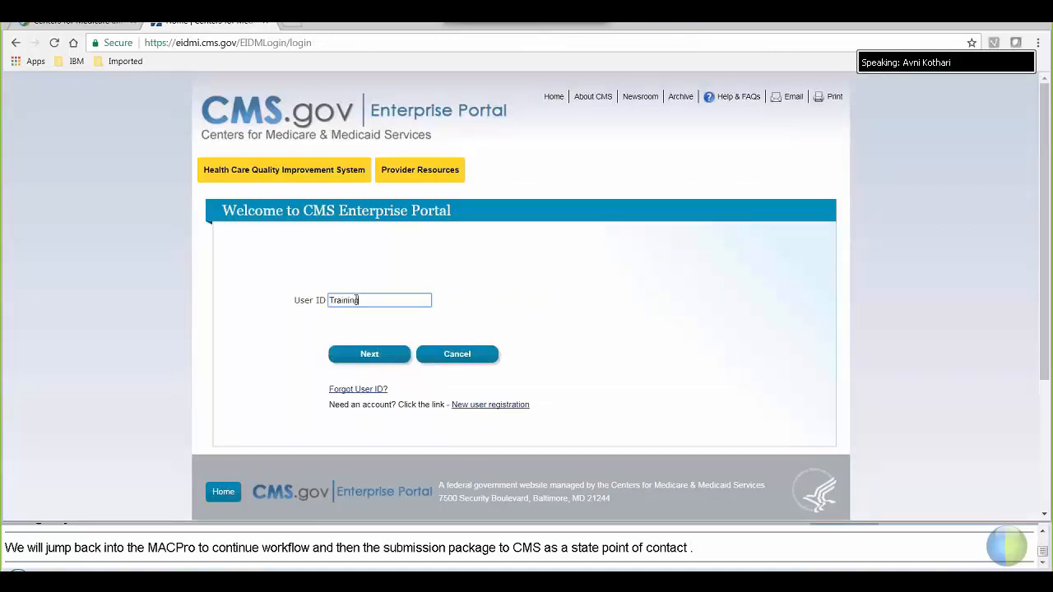
type("SPOCN")
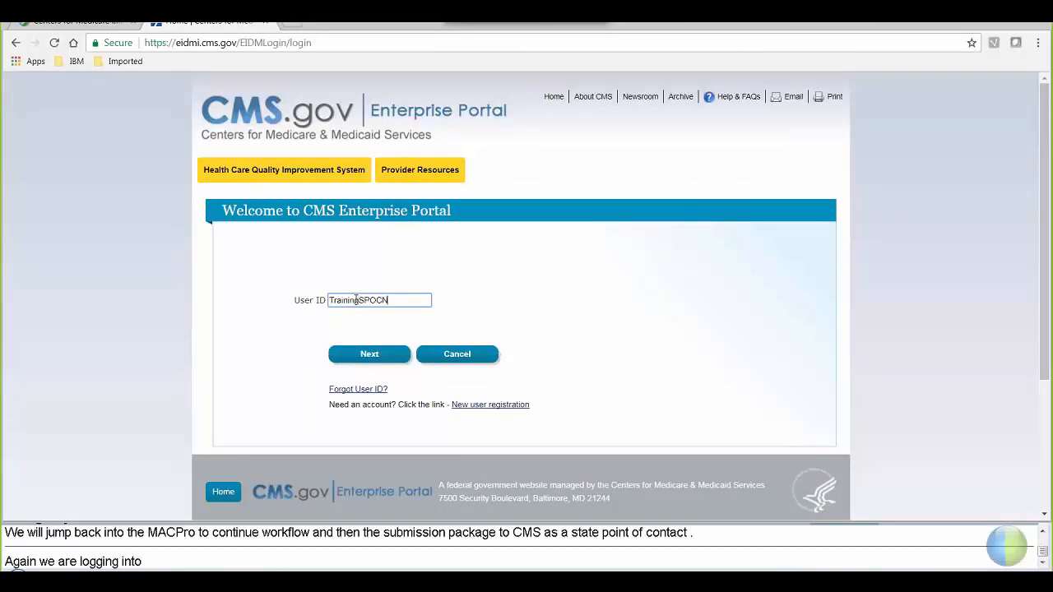
type("E")
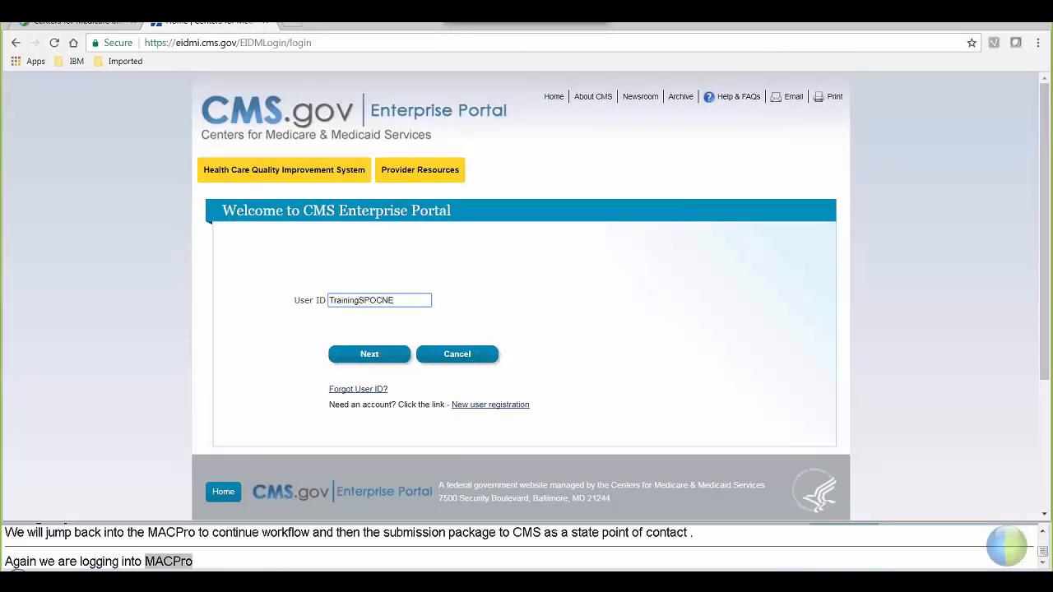
left_click(356, 359)
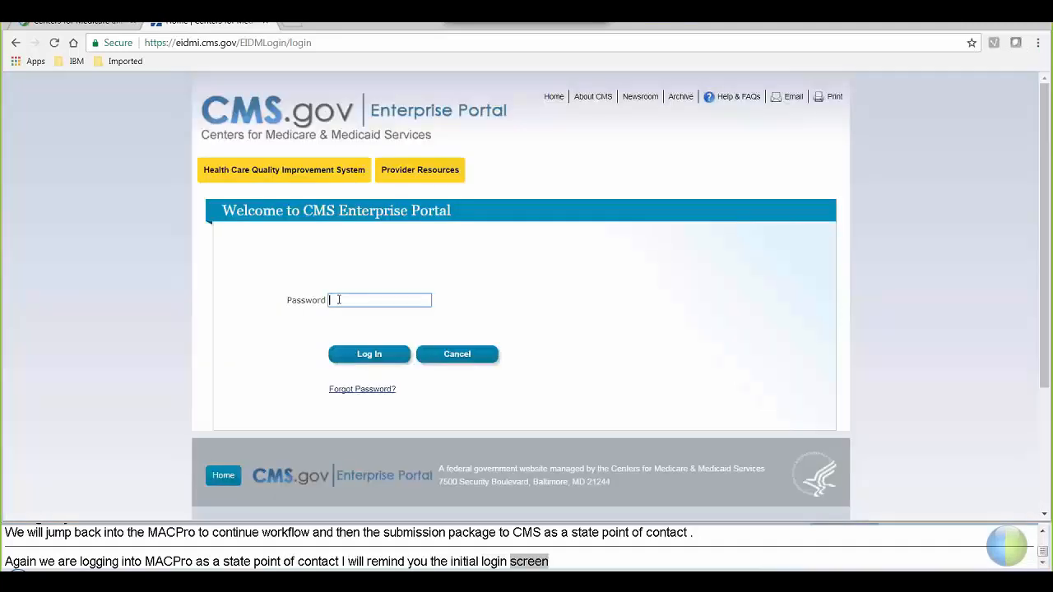
type("••••••")
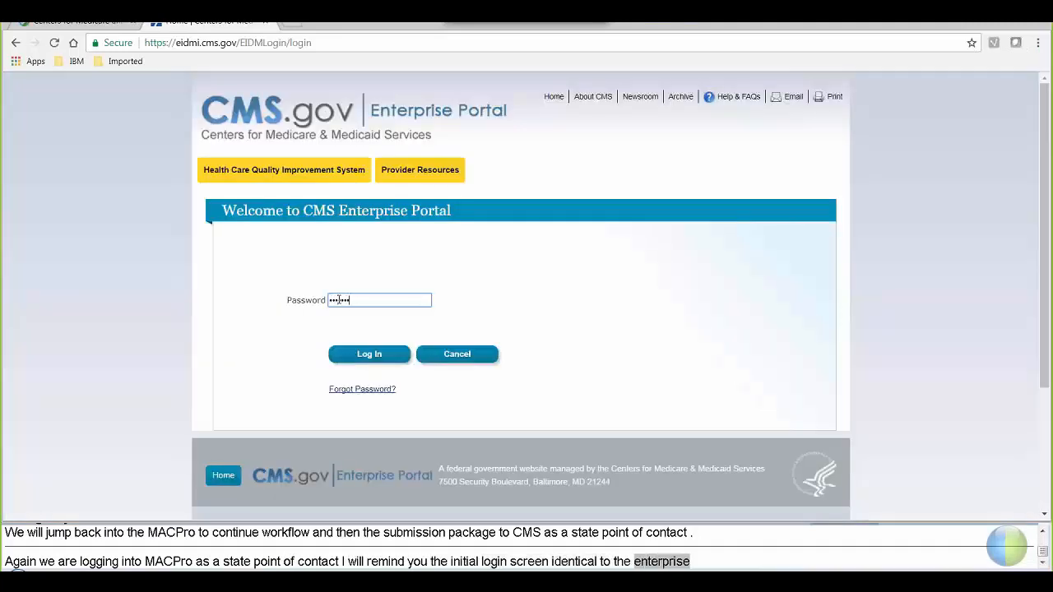
type("•")
left_click(353, 355)
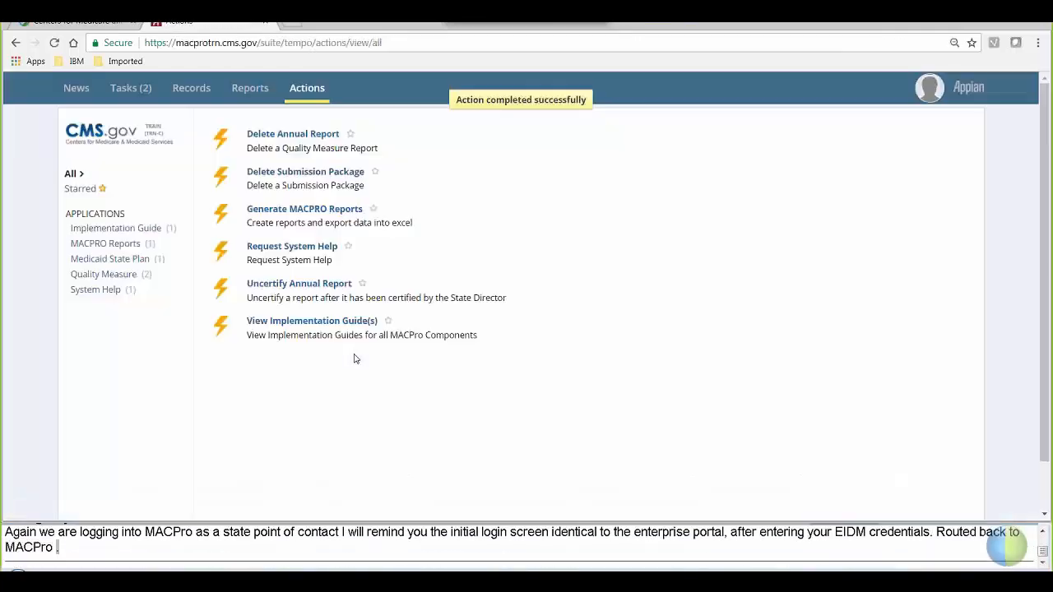
- Open the Review Submission Package - NE2017MS0003O task from the Tasks list
left_click(129, 90)
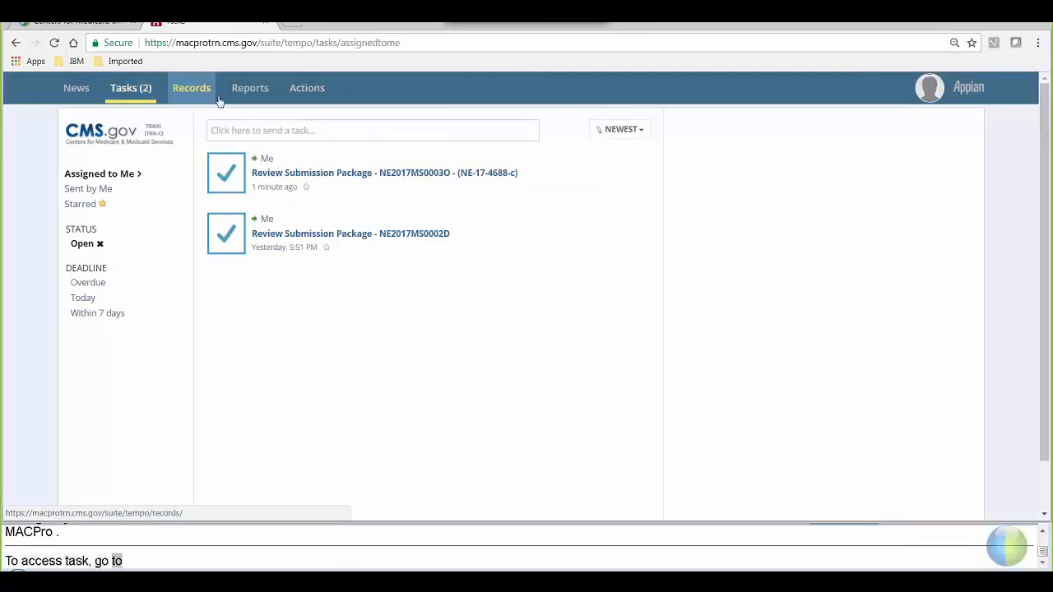
left_click(445, 174)
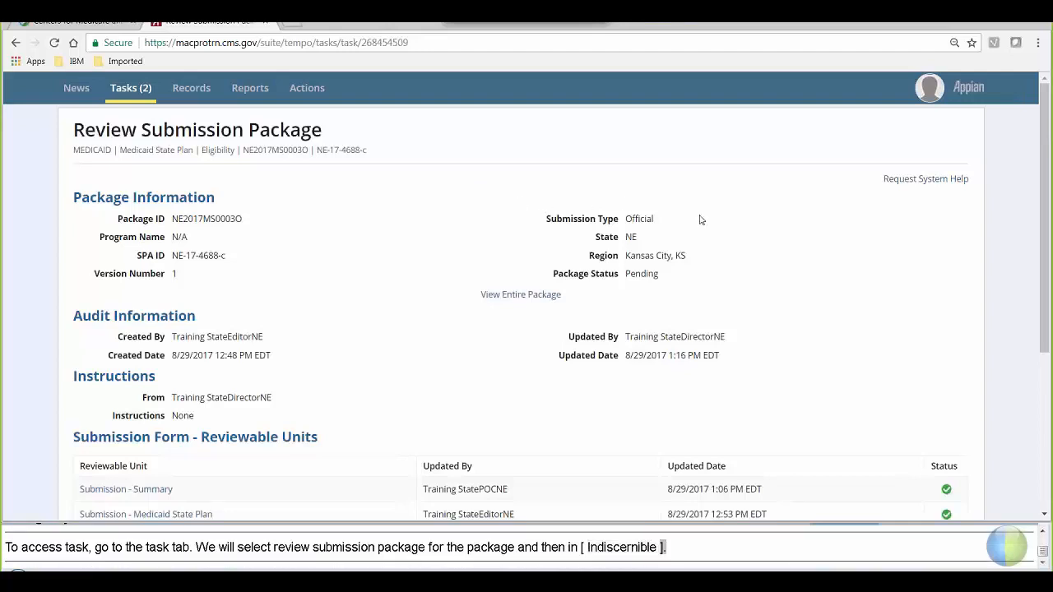
- Start Take Action on certified package NE2017MS0003O and confirm with Yes
right_click(1017, 284)
left_click(1048, 225)
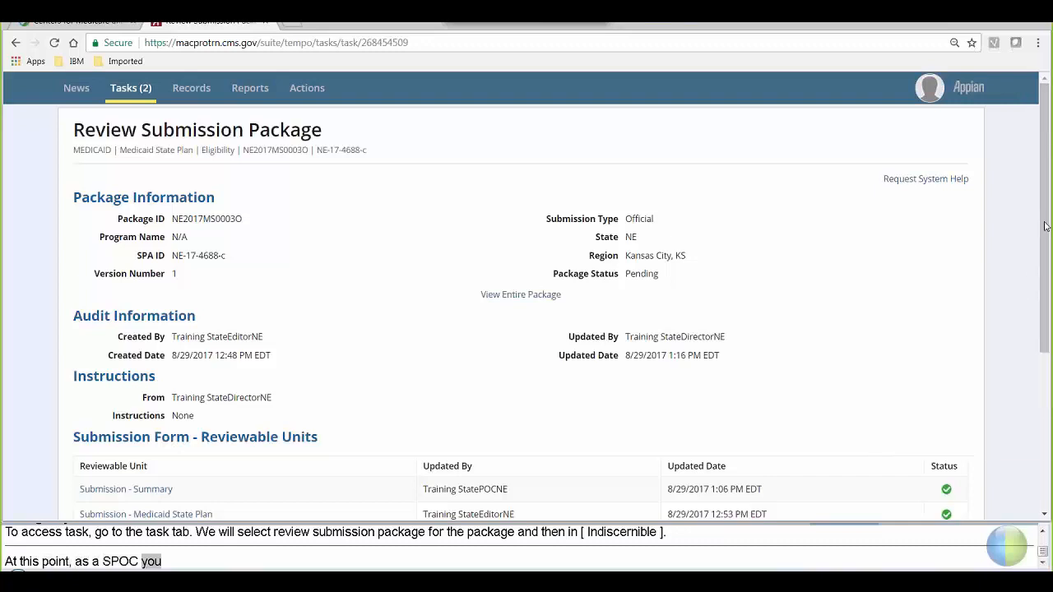
left_click_drag(1048, 226, 1048, 408)
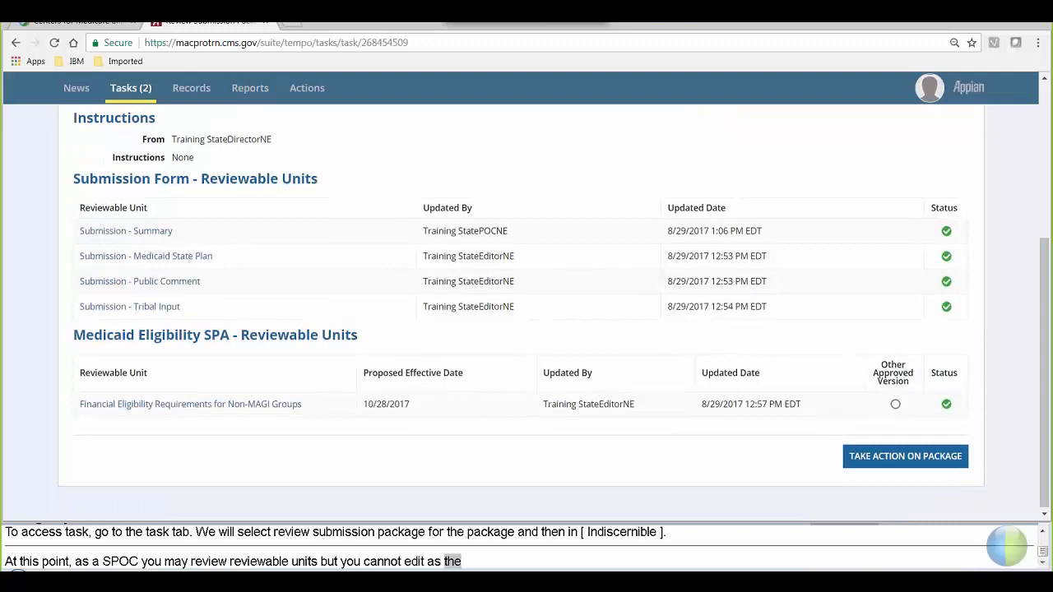
left_click(871, 467)
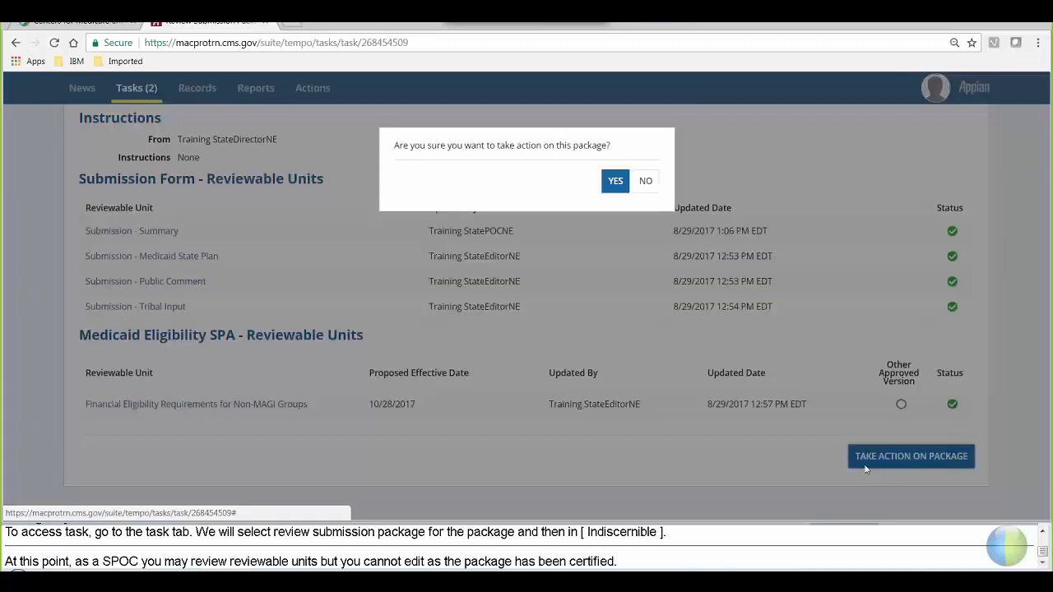
left_click(609, 189)
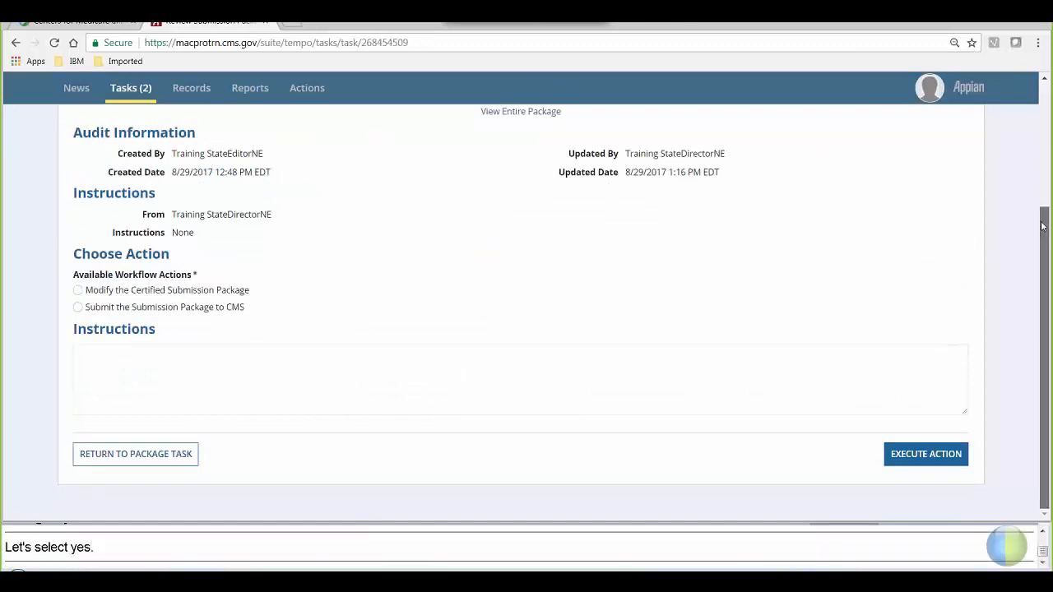
- Submit package NE2017MS0003O to CMS with blank instructions, confirming the Execute Action
mouse_move(1042, 226)
left_mouse_down()
mouse_move(1037, 133)
mouse_move(1043, 244)
left_mouse_up()
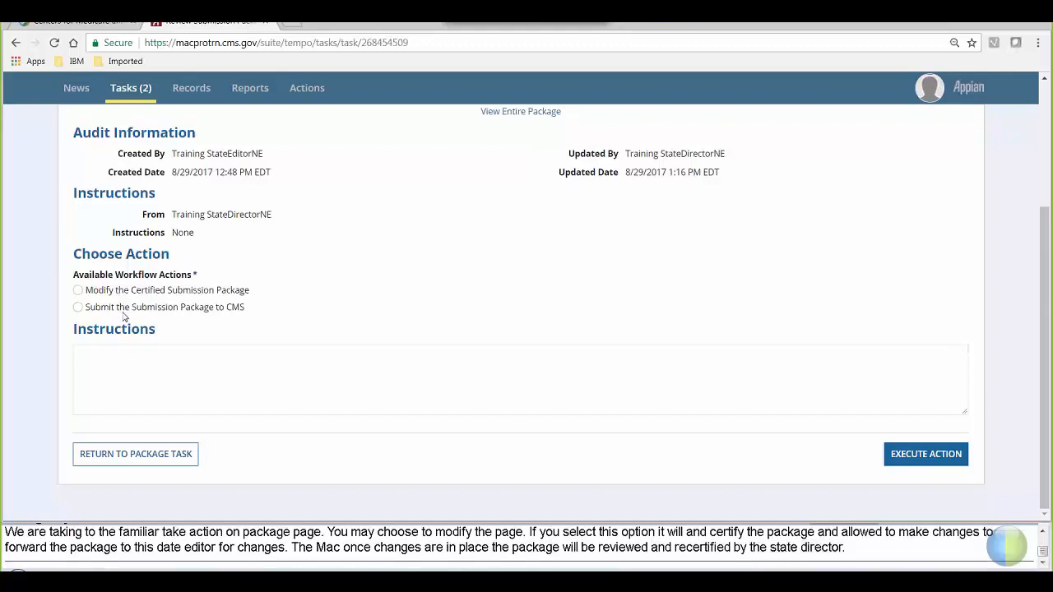
left_click(77, 308)
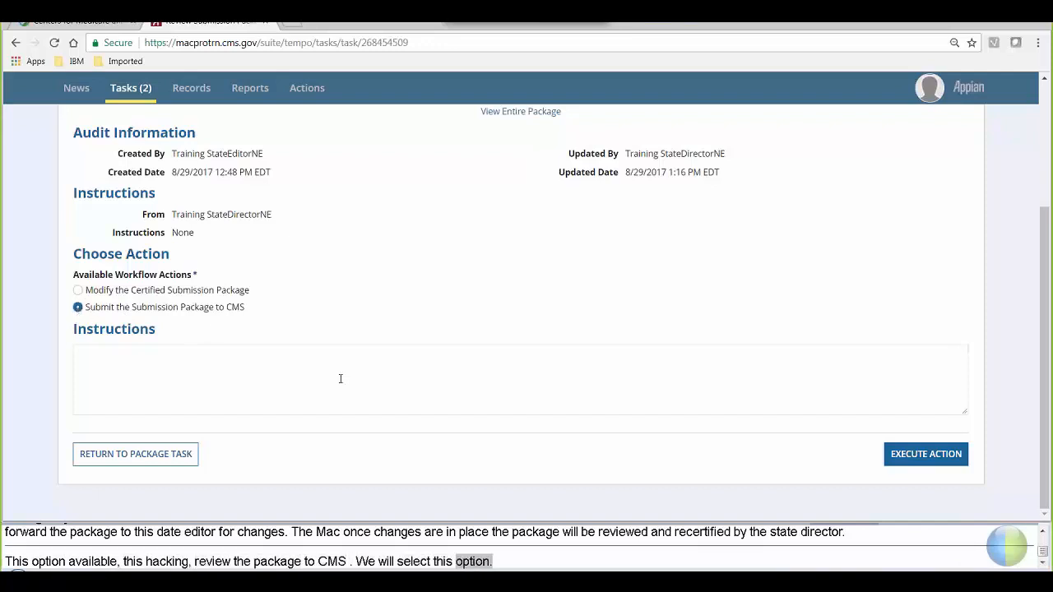
left_click(269, 355)
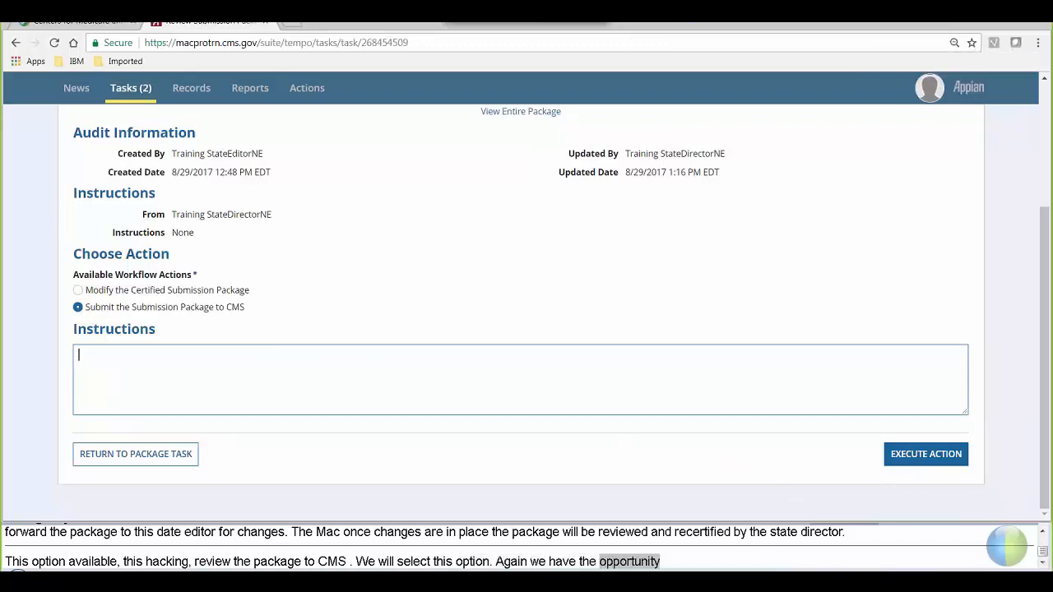
left_click(921, 465)
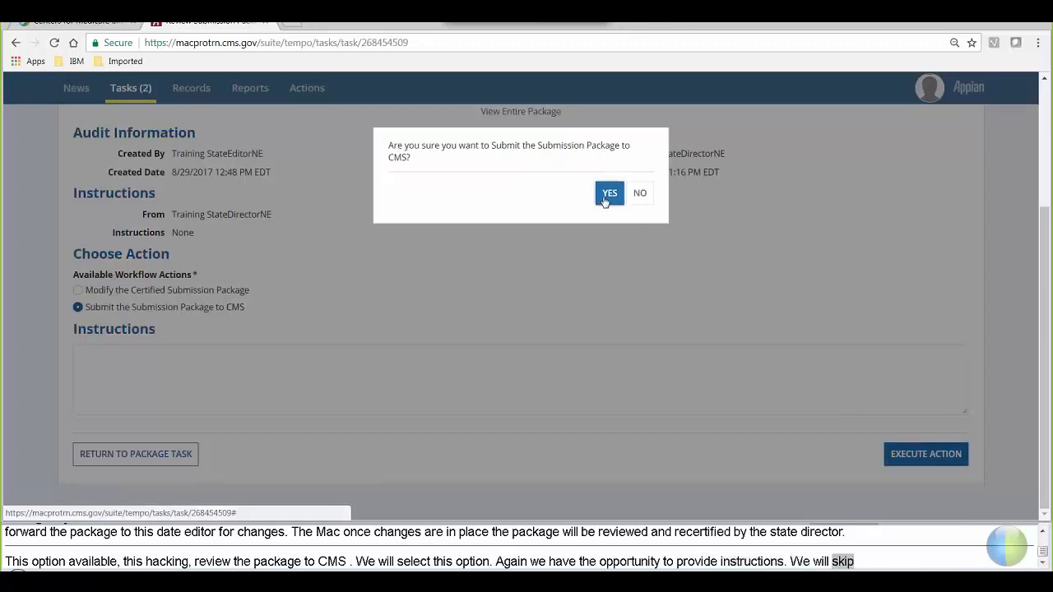
left_click(609, 197)
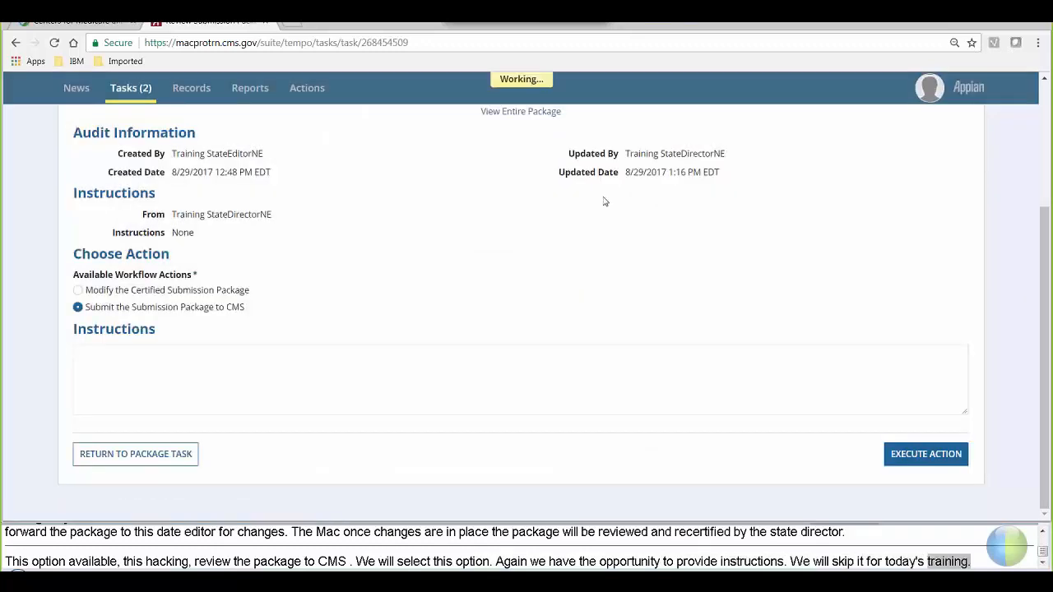